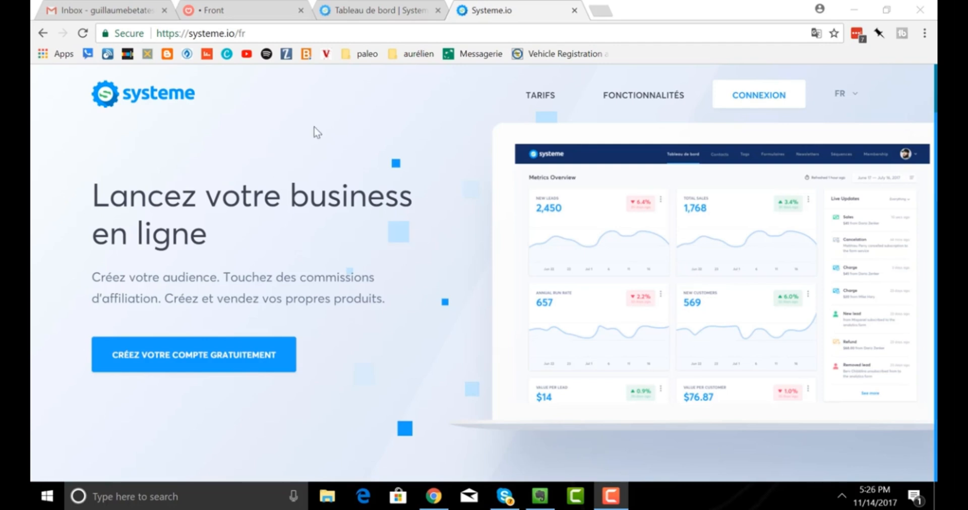
Switch from the Chrome Systeme.io page to the Evernote note 'Débuter avec Systeme.io'.
left_click(540, 497)
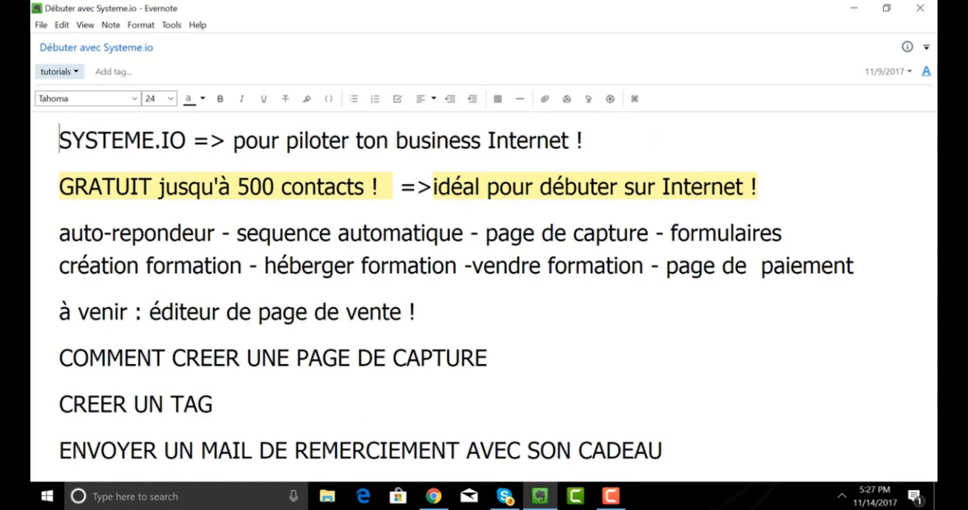
Return to the Systeme.io French homepage in Chrome after reading the getting-started note.
left_click(434, 497)
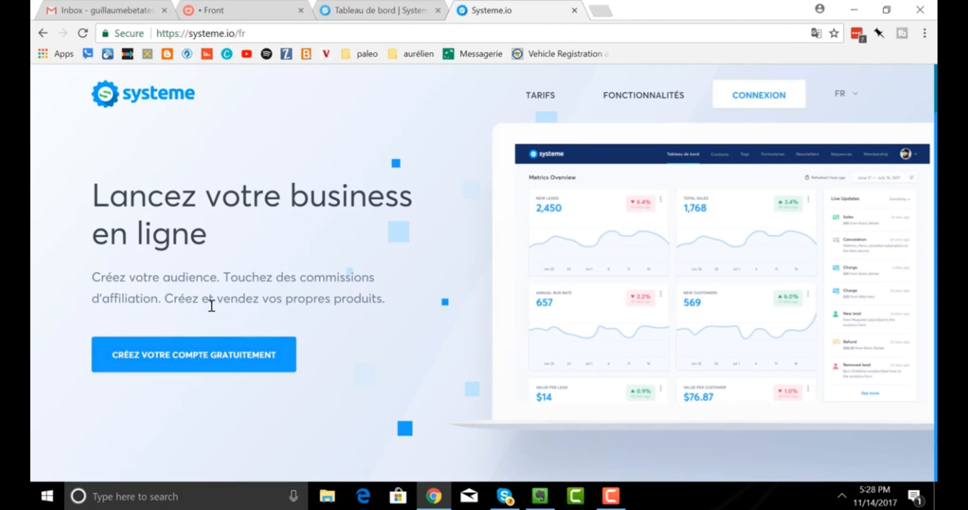
Show the Tableau de bord dashboard and expand the main Menu.
left_click(357, 12)
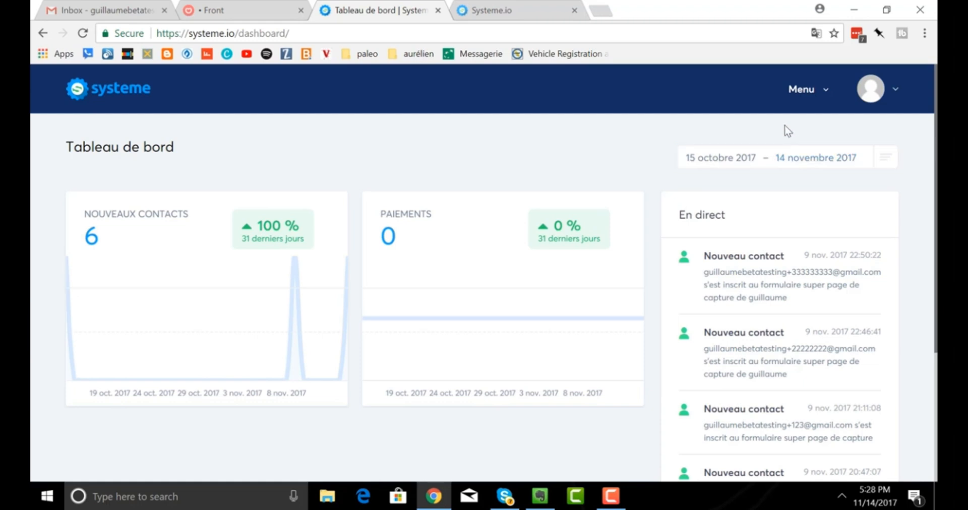
left_click(802, 98)
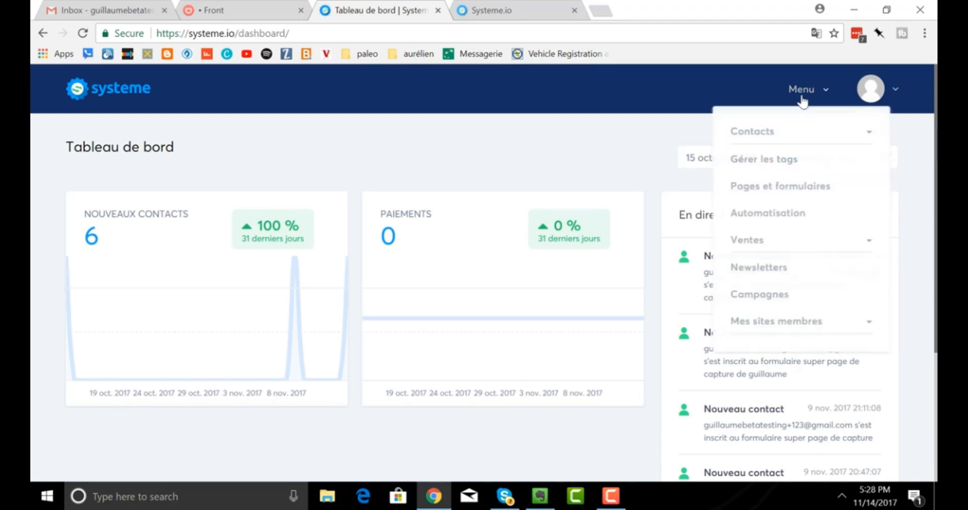
Create a new page from Pages et formulaires using the Beach template.
left_click(778, 192)
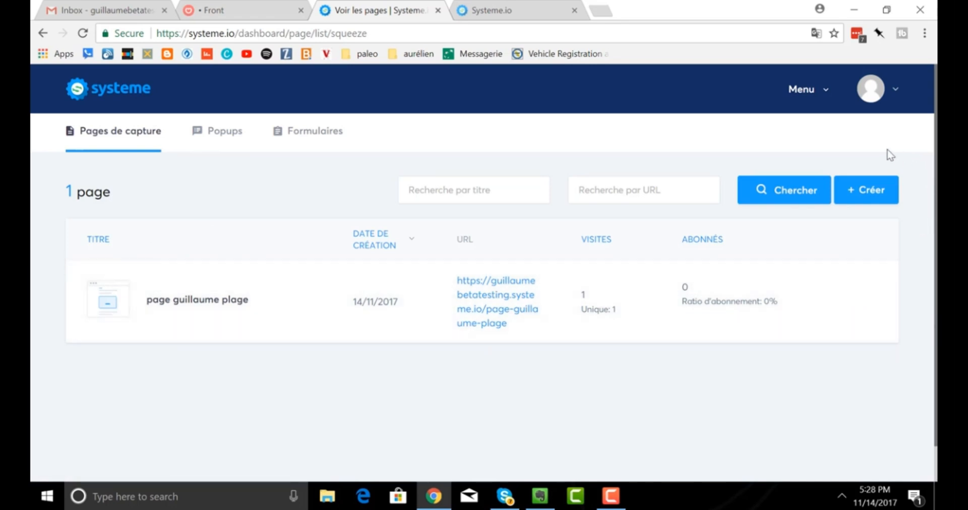
left_click(874, 205)
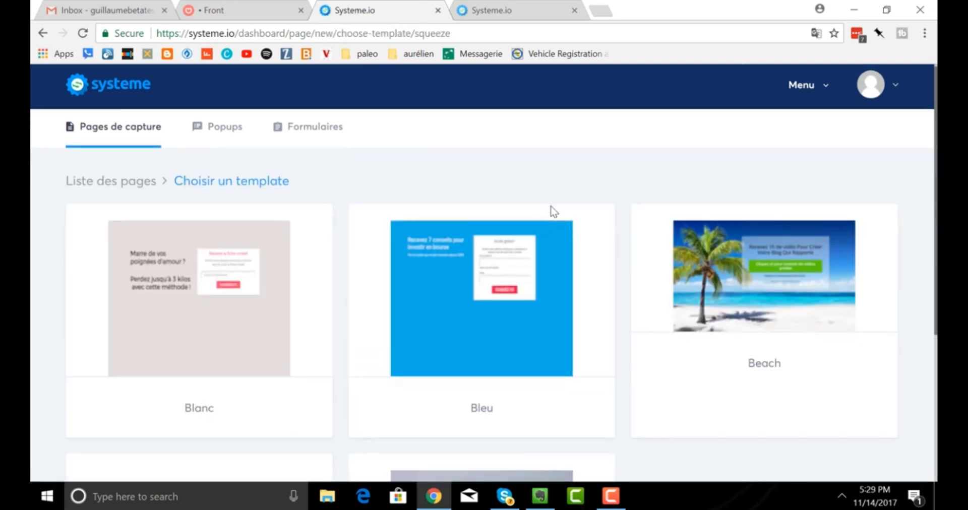
scroll(553, 211, "down", 5)
scroll(553, 211, "up", 5)
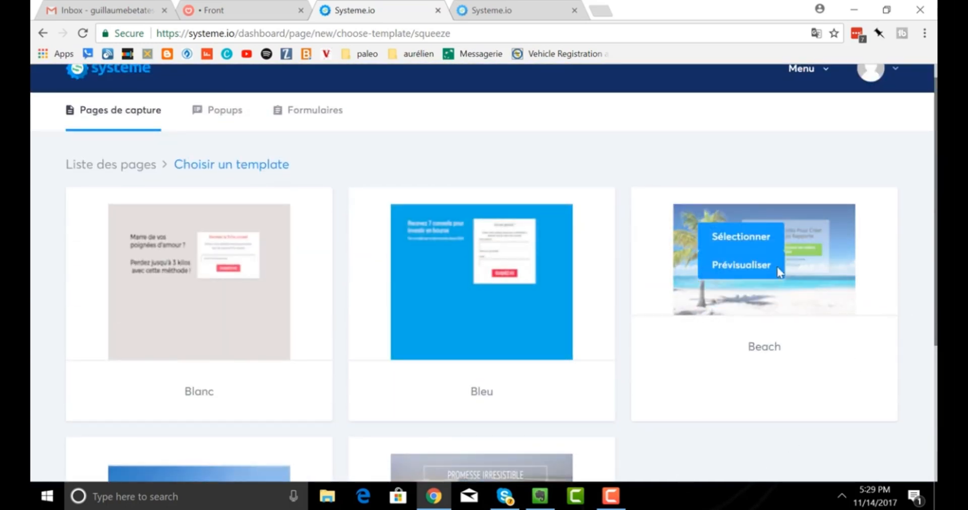
left_click(745, 246)
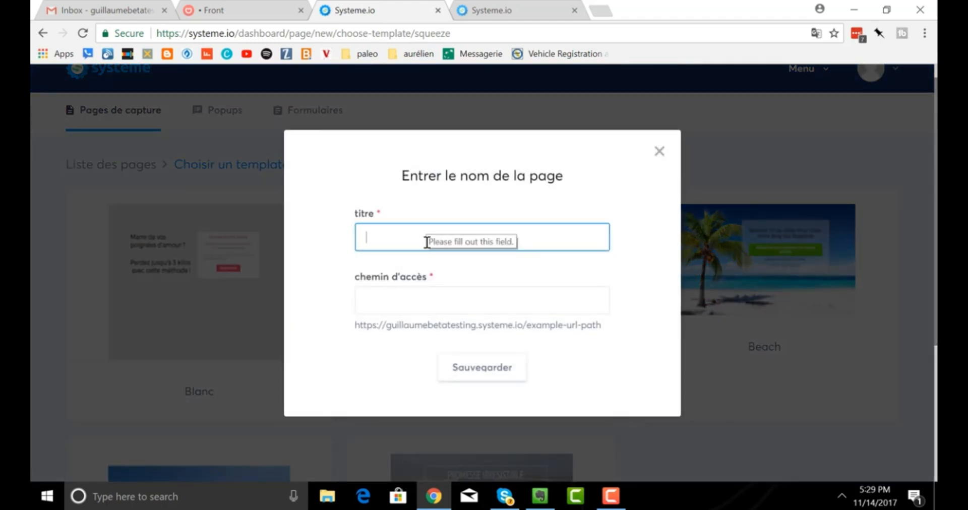
Title the page 'la page de la plage' with path page-de-plage and save it.
type("super")
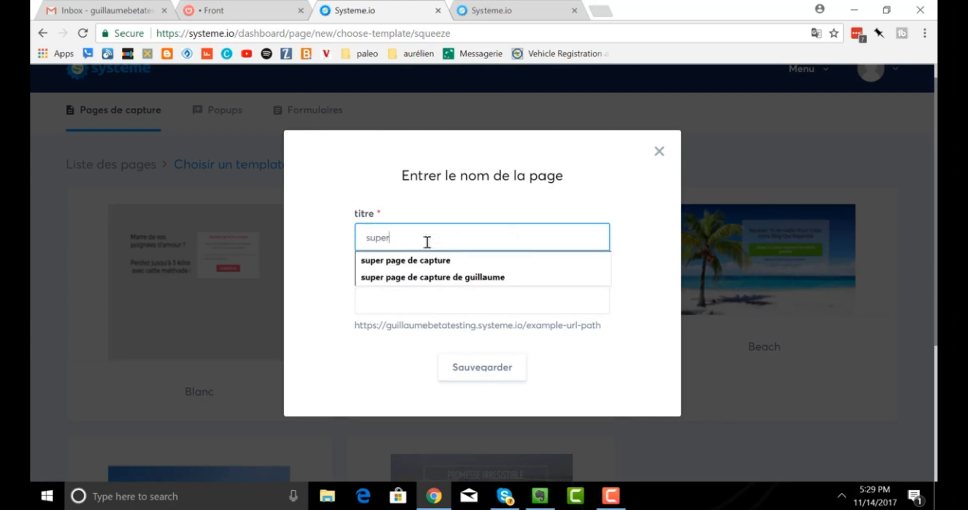
key("BackSpace")
key("BackSpace")
key("BackSpace")
key("BackSpace")
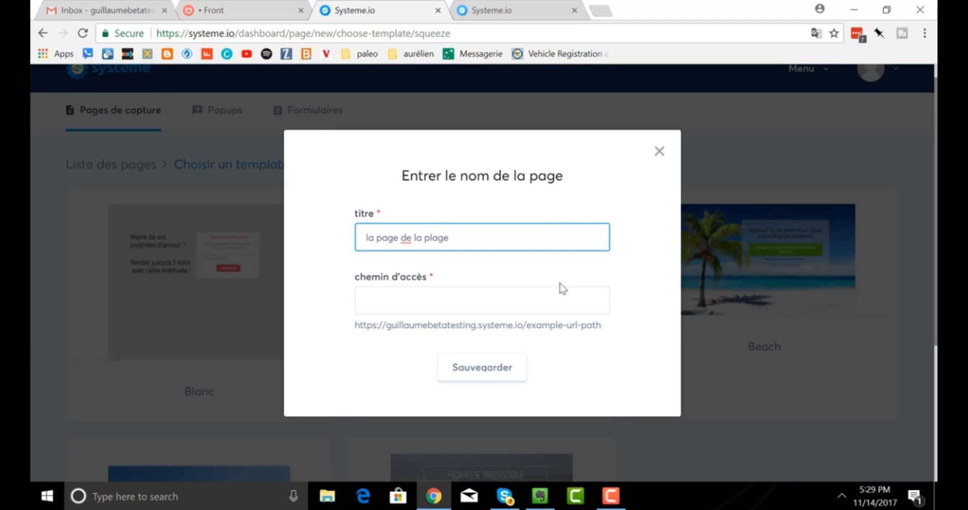
left_click(454, 309)
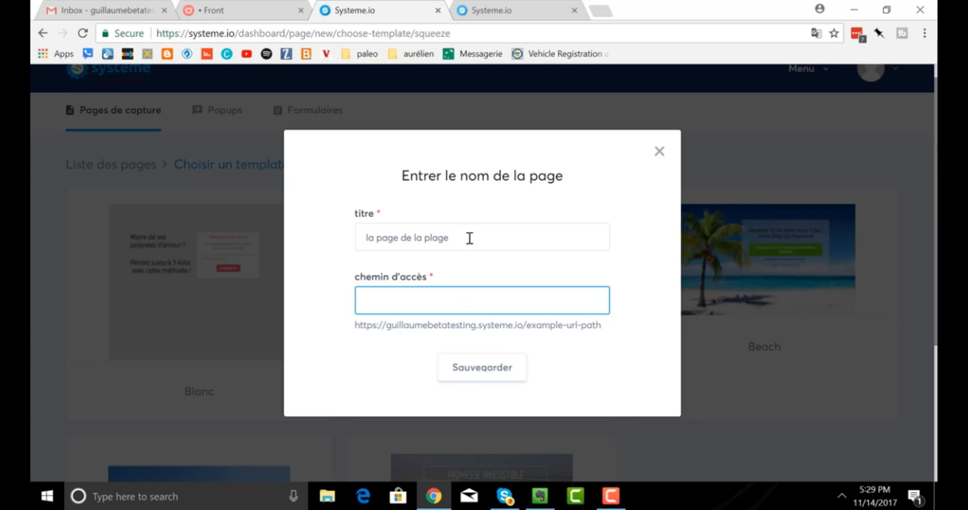
type("pa")
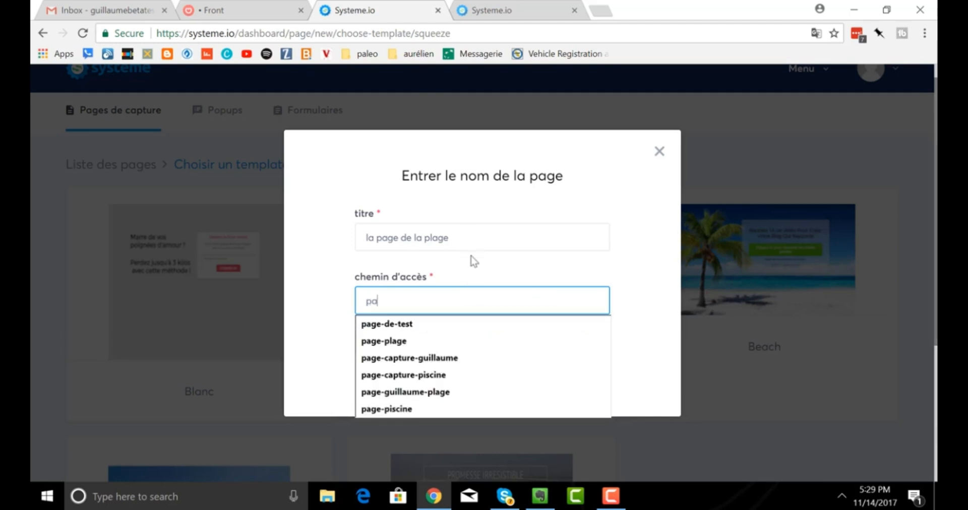
type("ge-de")
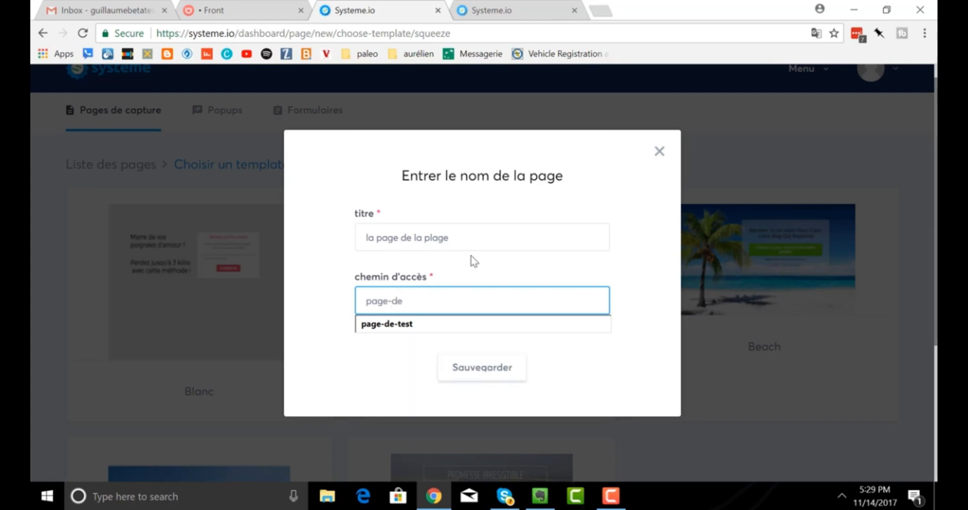
type("-plage")
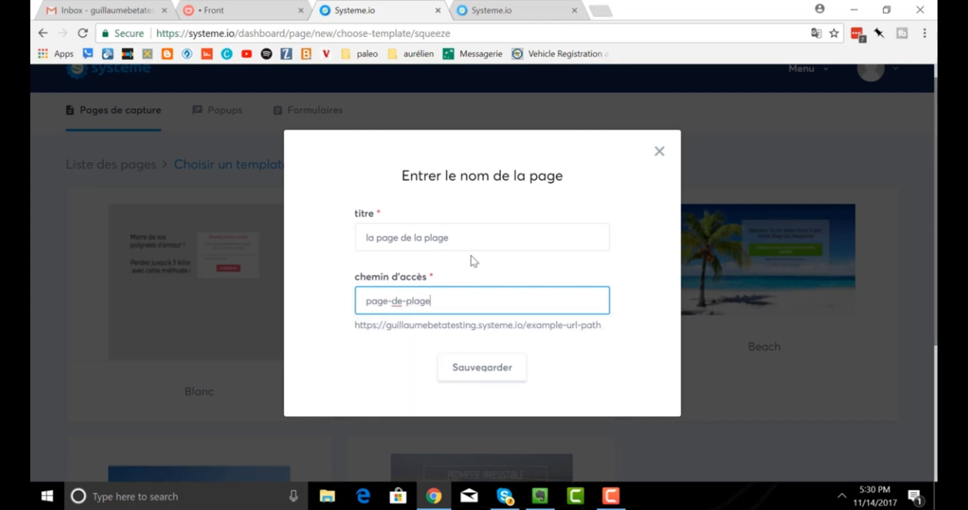
left_click(470, 373)
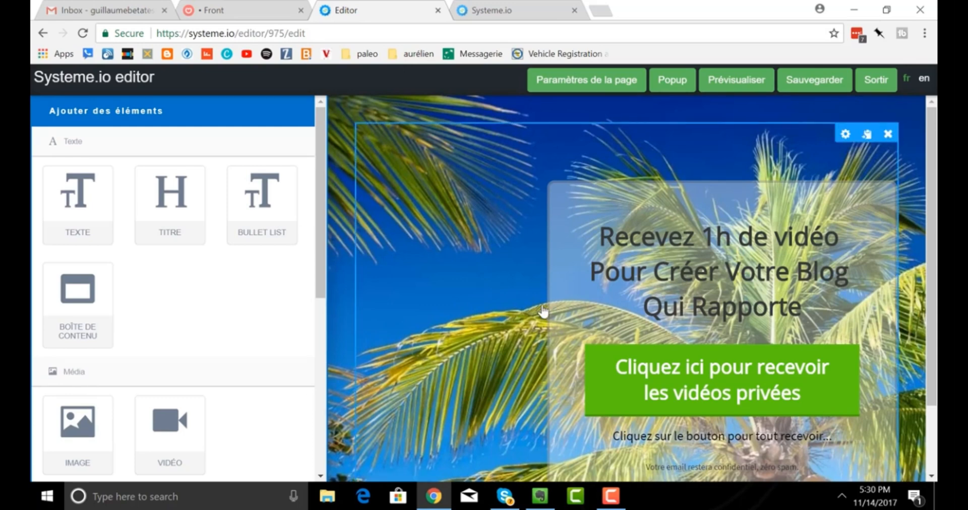
left_click(740, 94)
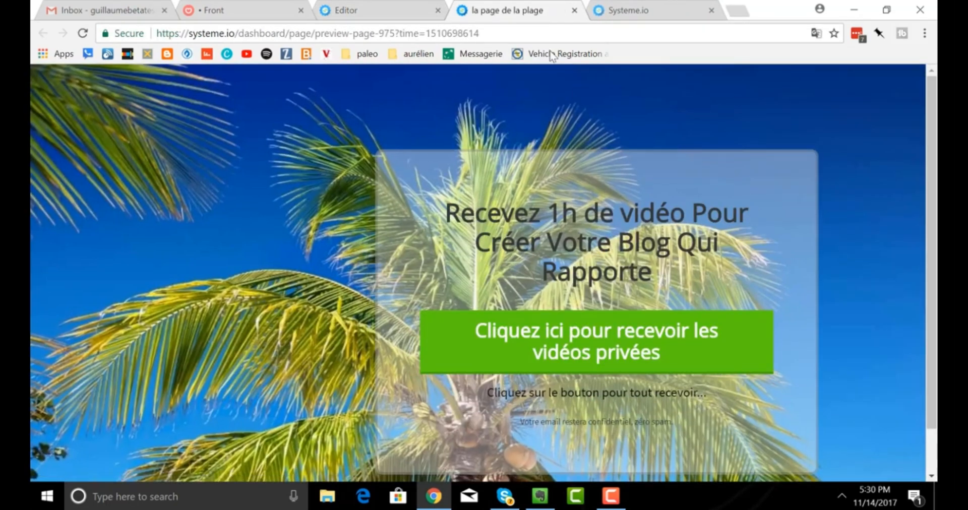
left_click(575, 10)
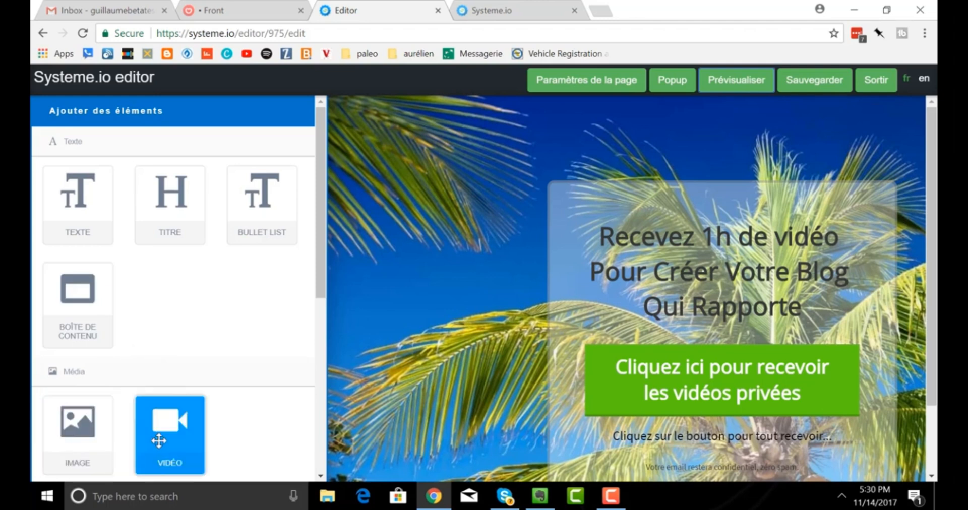
Place a new Submit button at the top left of the beach page.
scroll(158, 381, "down", 4)
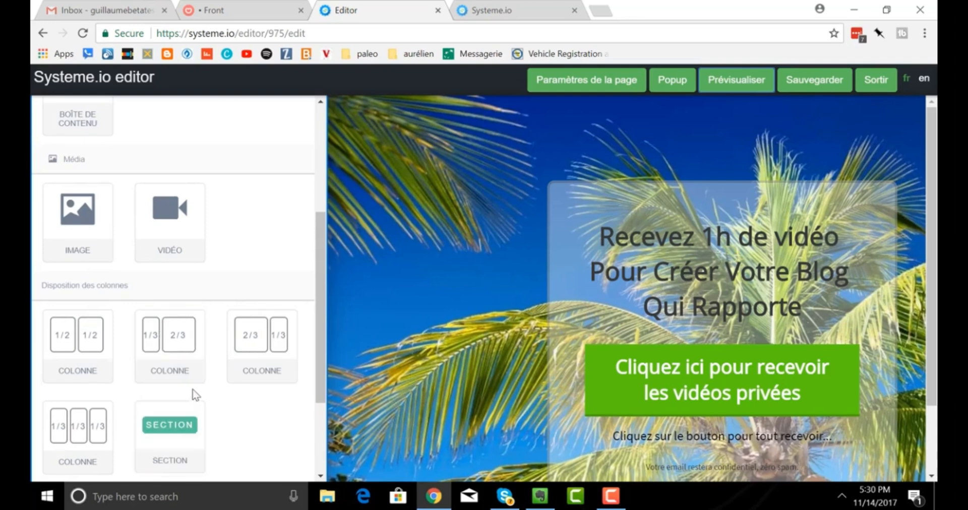
scroll(190, 391, "down", 2)
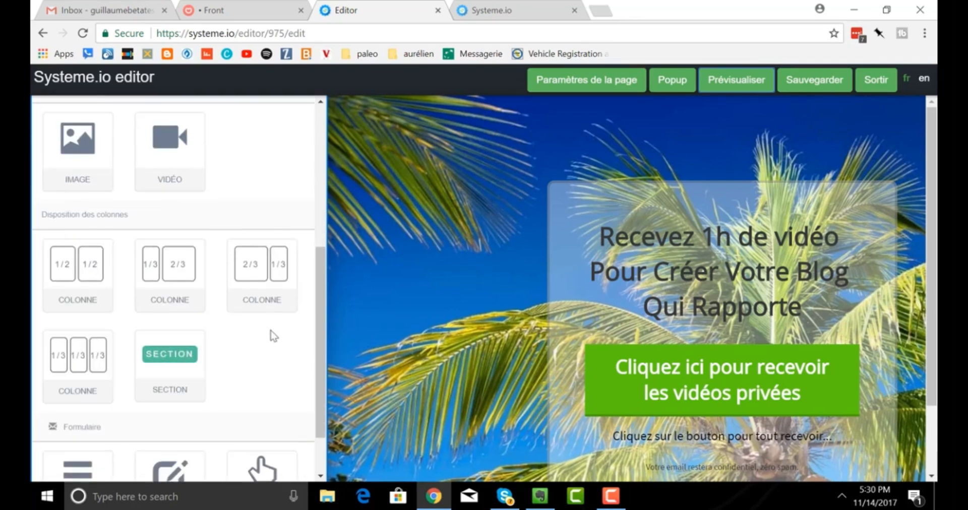
scroll(258, 346, "down", 2)
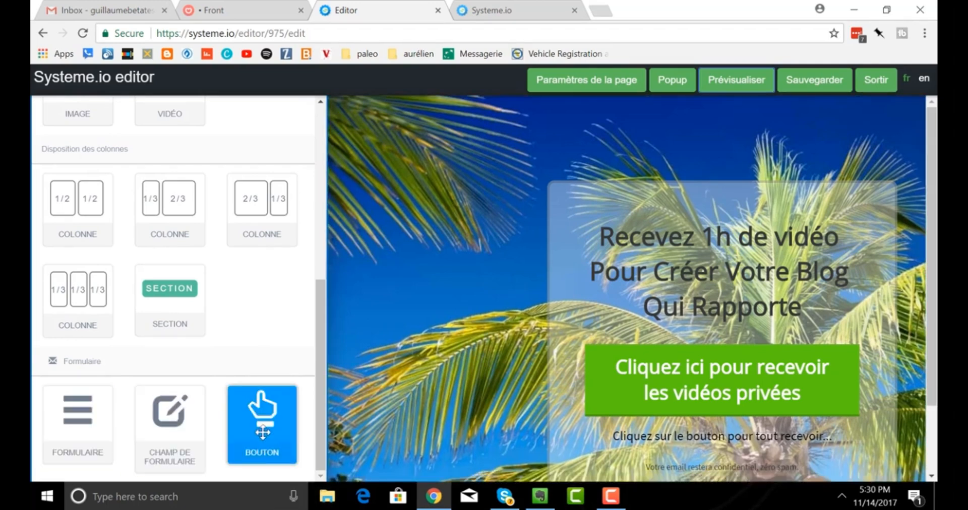
left_click_drag(275, 426, 419, 174)
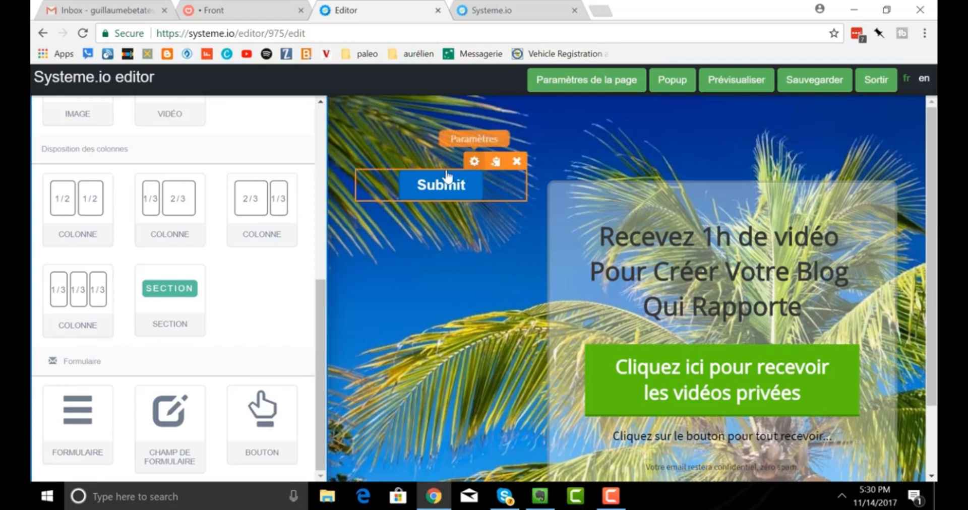
Make three copies of the Submit button, then delete them all, keeping one.
left_click(497, 161)
left_click(497, 161)
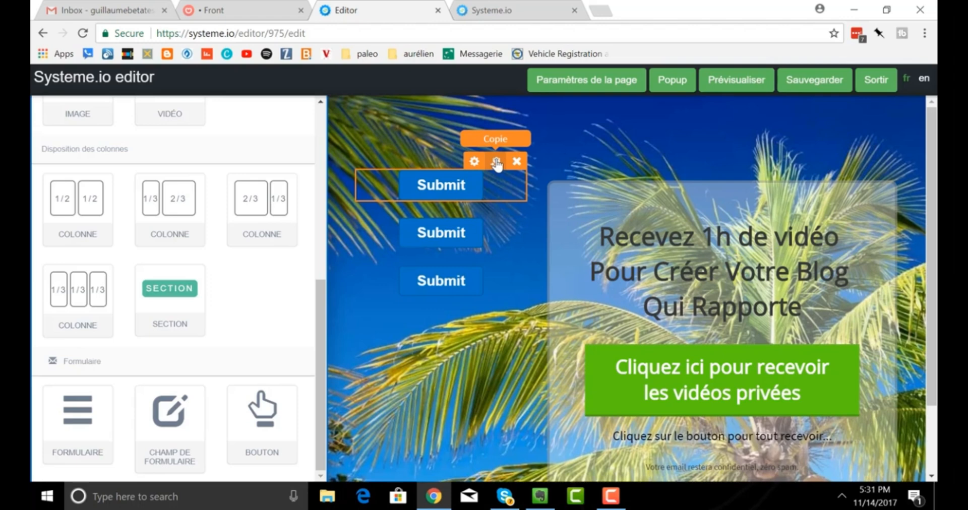
left_click(496, 162)
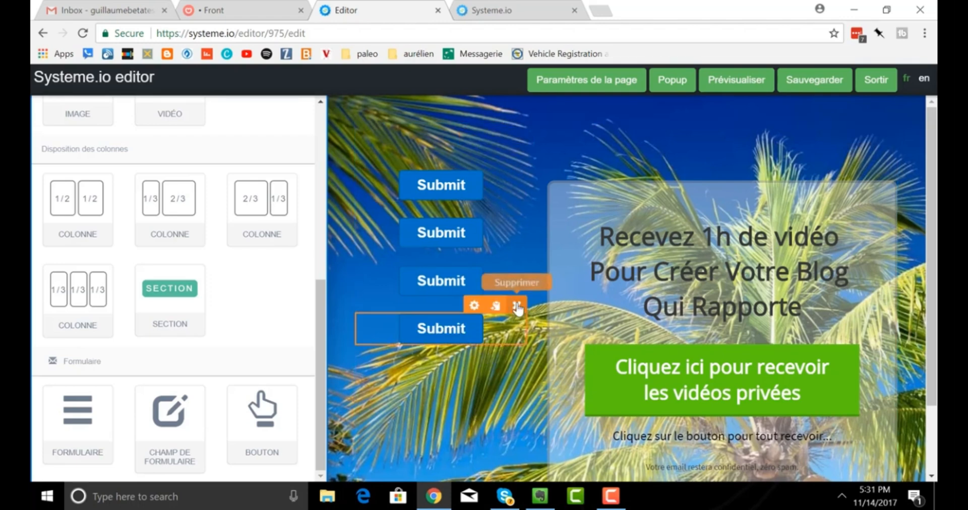
left_click(518, 306)
left_click(545, 108)
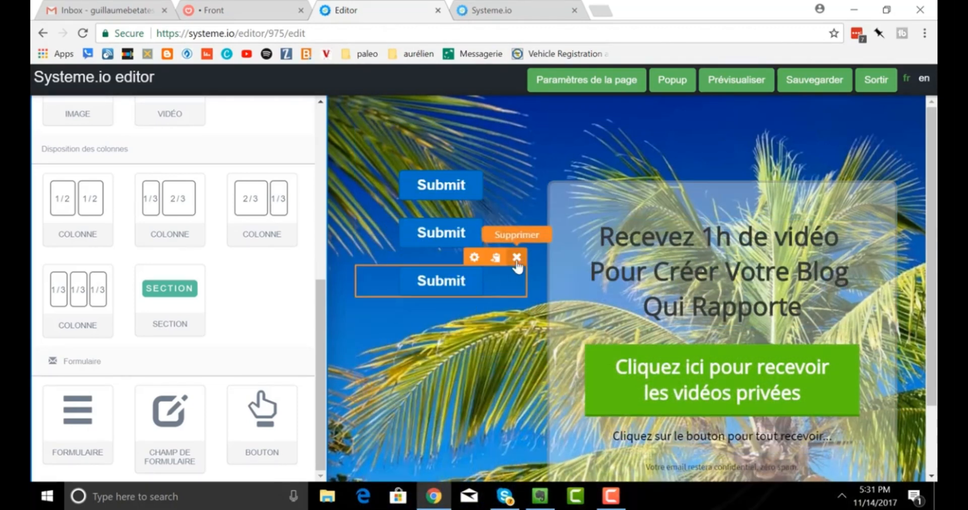
left_click(516, 258)
left_click(537, 112)
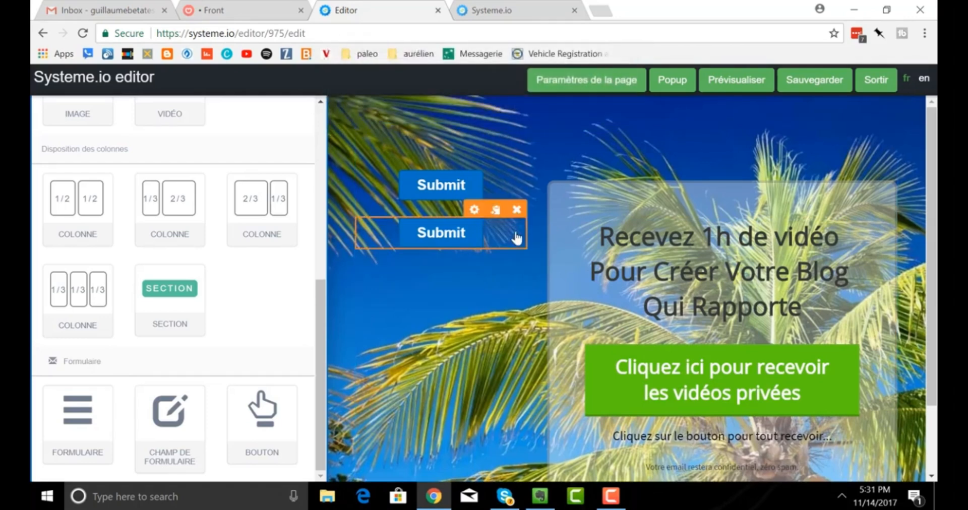
left_click(517, 210)
left_click(554, 112)
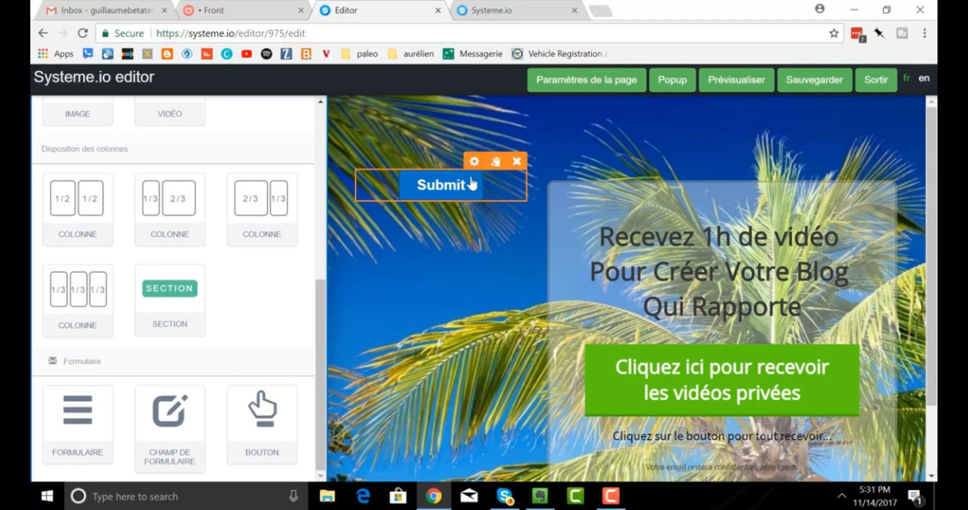
left_click(475, 162)
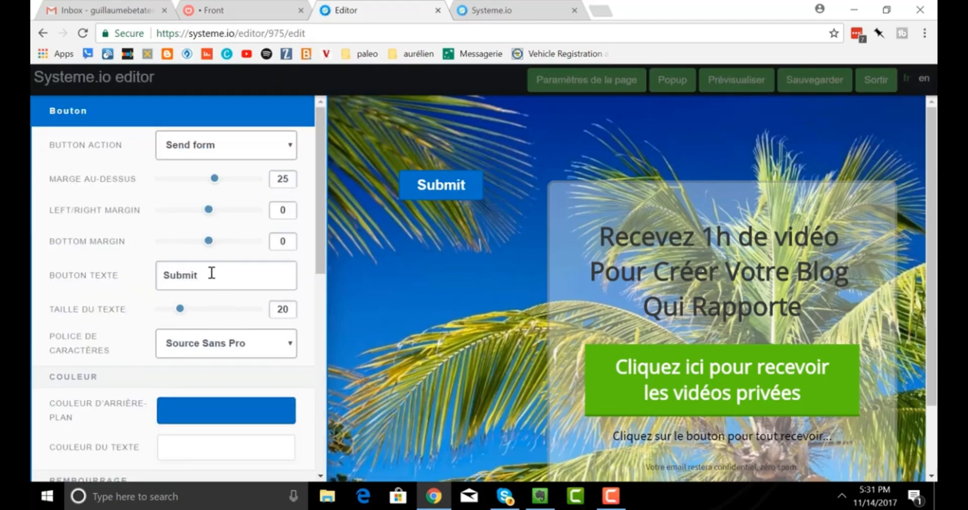
Change the button label to 'Cliquez ici pour obtenir mon ebook gratuit !'.
left_click_drag(211, 273, 139, 274)
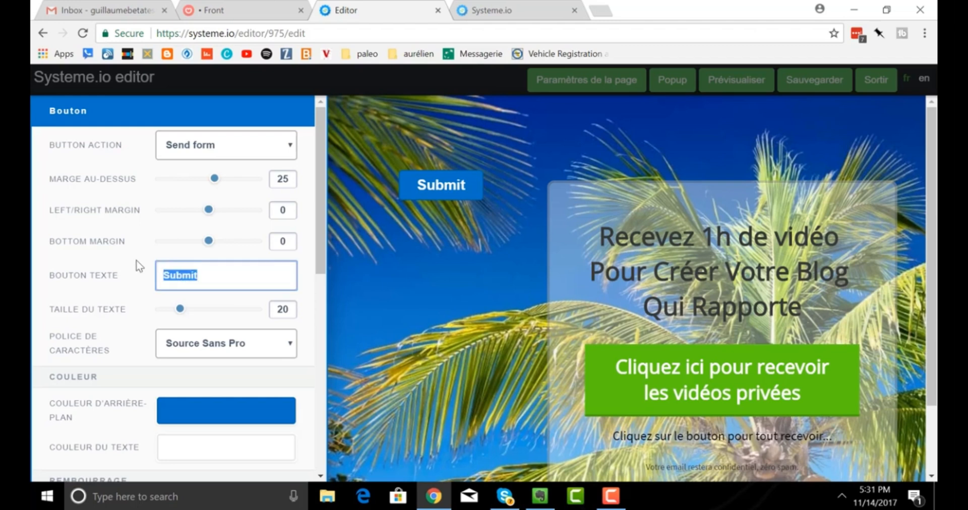
type("Cliquez ici ")
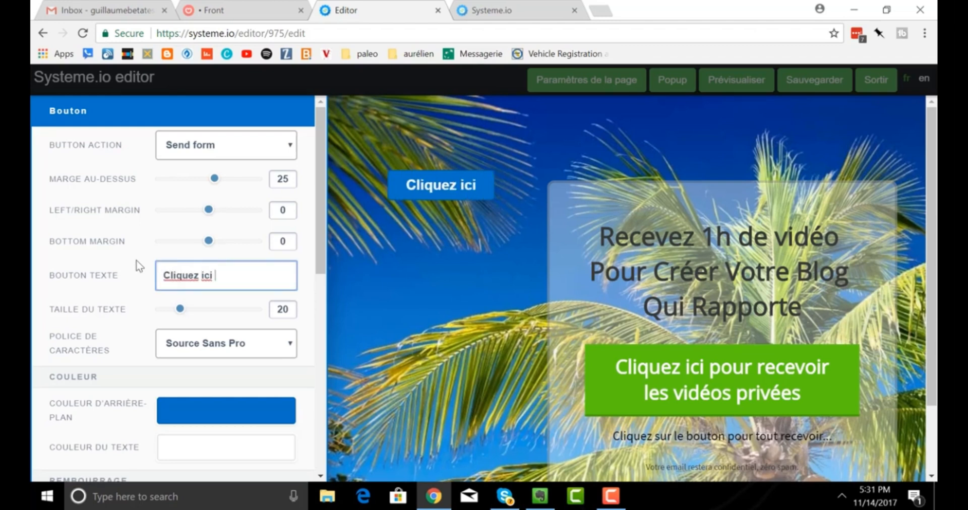
type("pour")
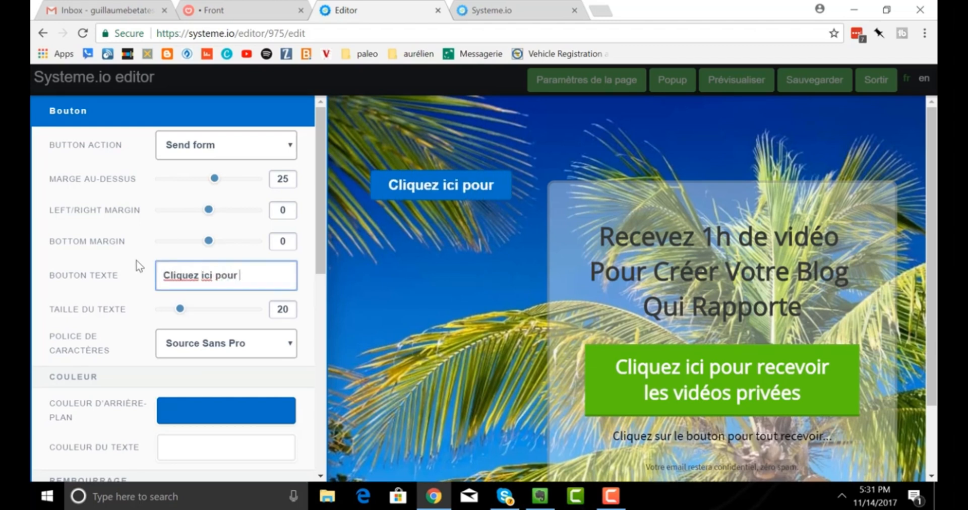
type(" obtenir")
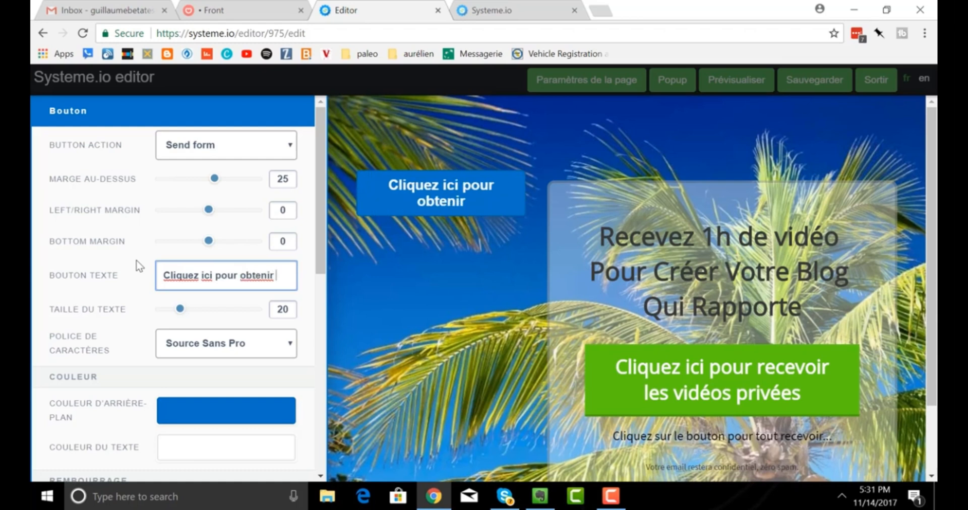
type(" mon ebook")
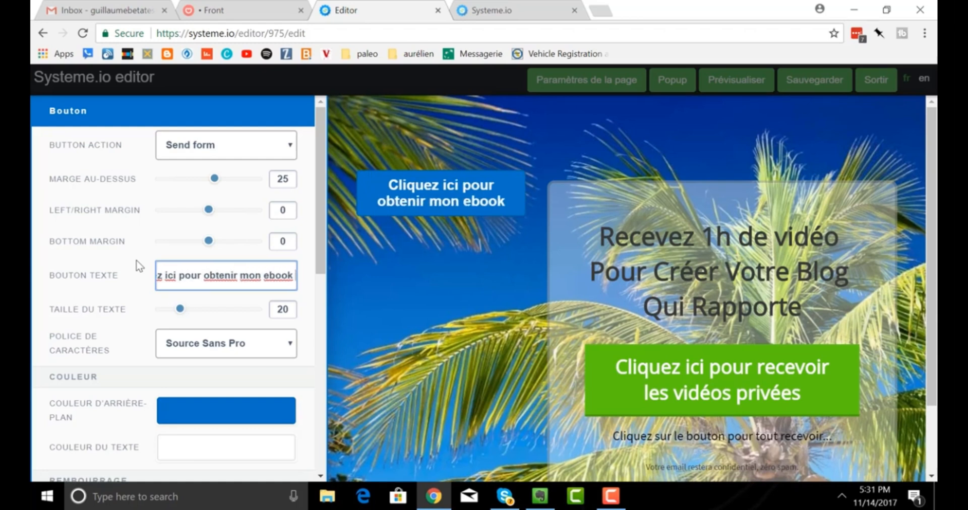
type(" gratuit !")
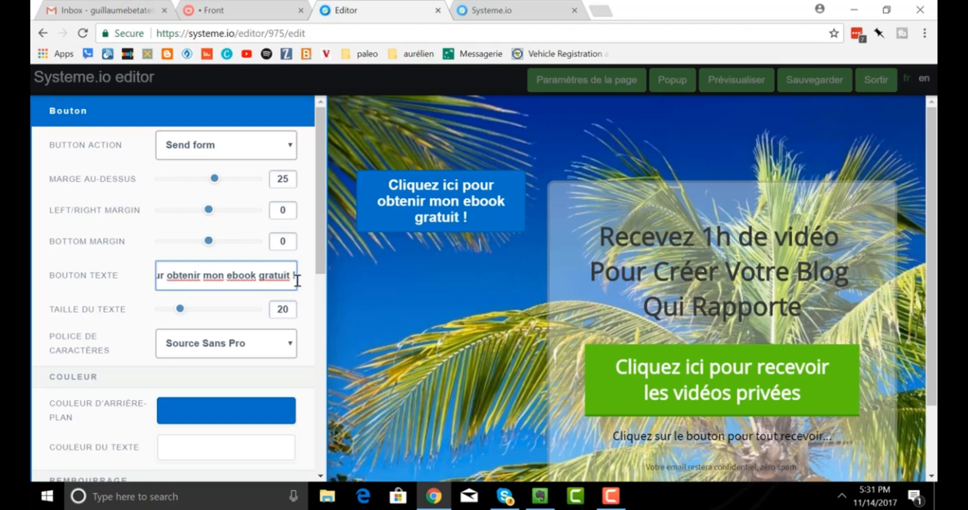
left_click(434, 349)
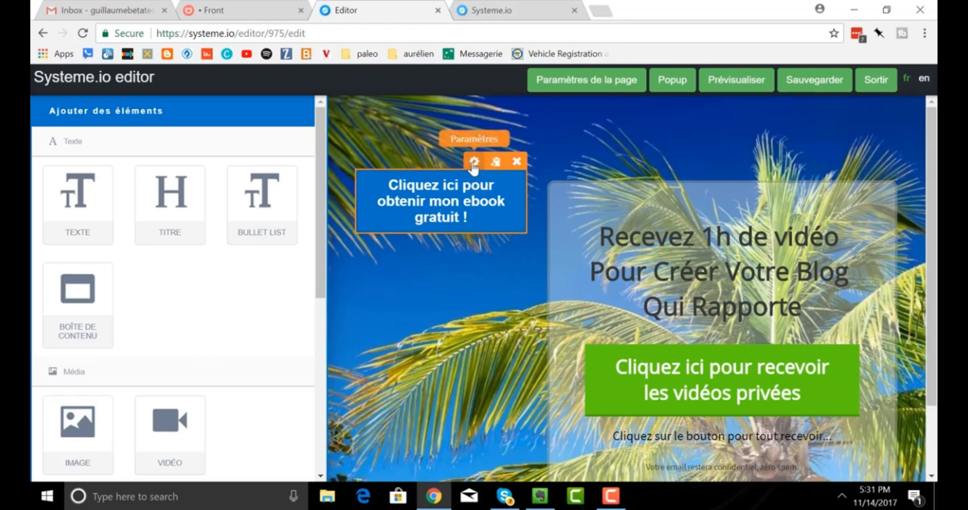
Set the ebook button's background colour to red (C70101).
left_click(474, 161)
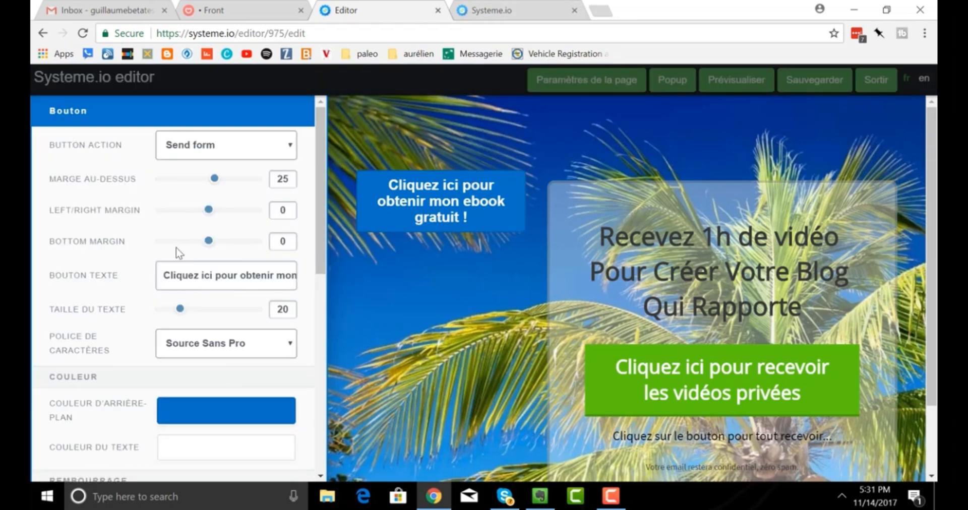
scroll(175, 249, "down", 5)
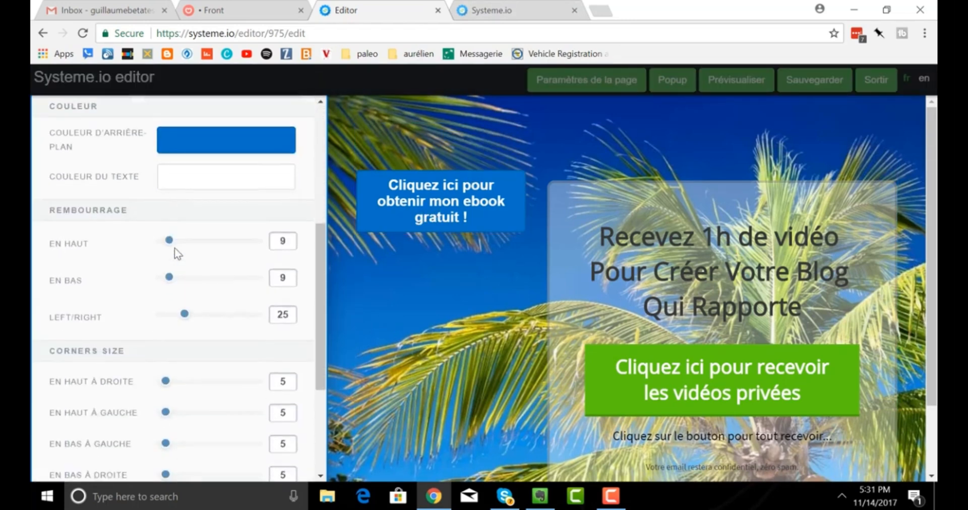
scroll(175, 250, "up", 3)
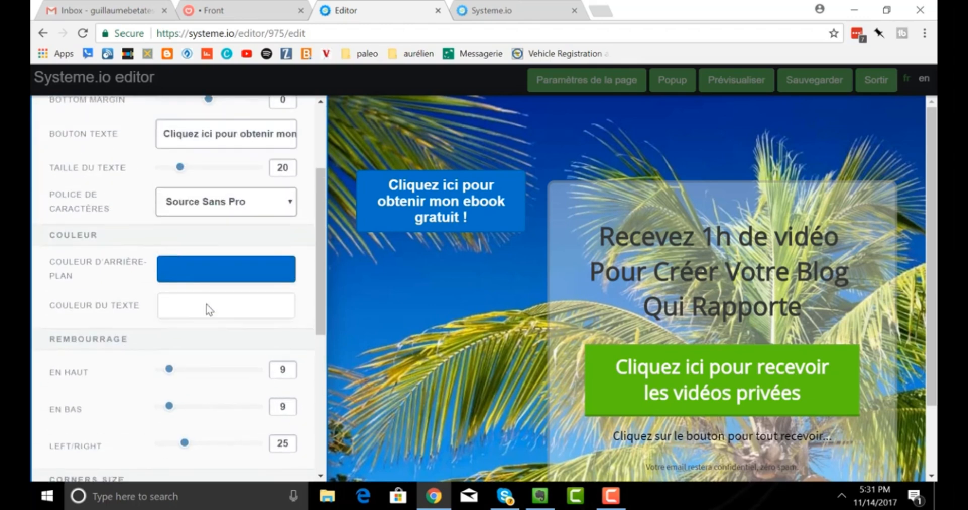
left_click(220, 278)
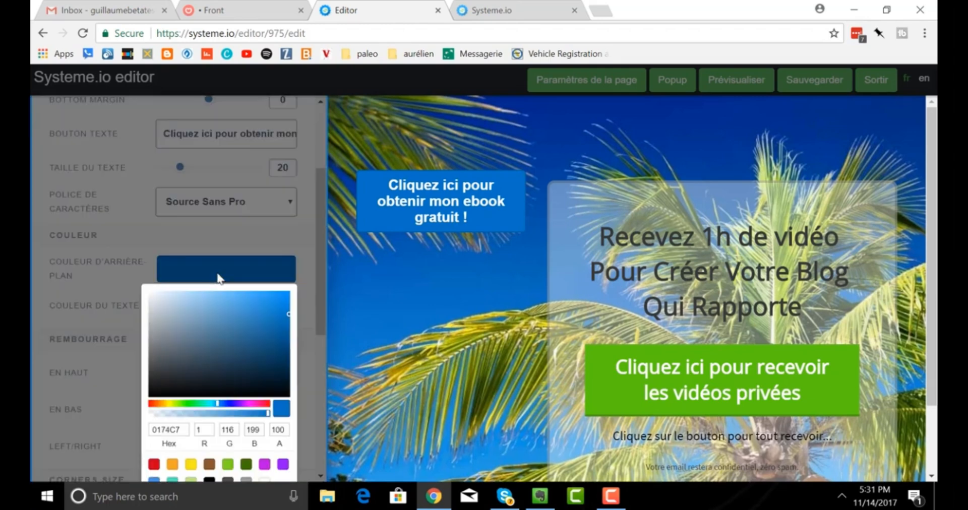
left_click(151, 404)
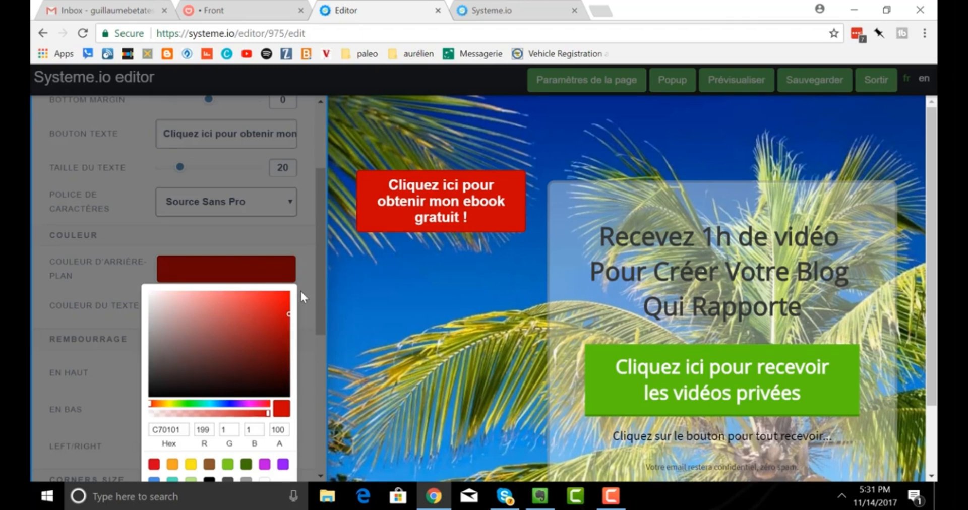
left_click(306, 307)
scroll(210, 362, "down", 2)
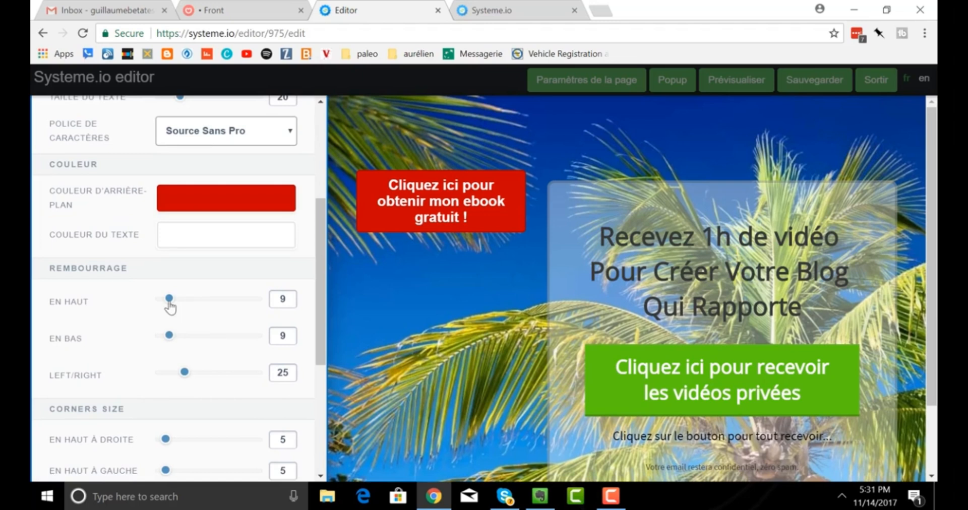
Set the button padding to 60 top, 63 bottom and 48 left/right.
left_click_drag(170, 299, 218, 305)
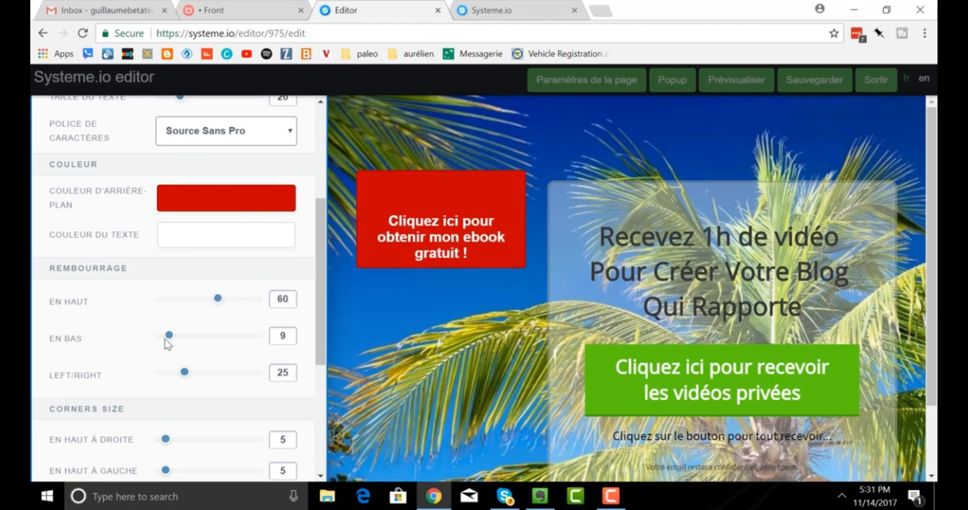
left_click_drag(169, 336, 221, 337)
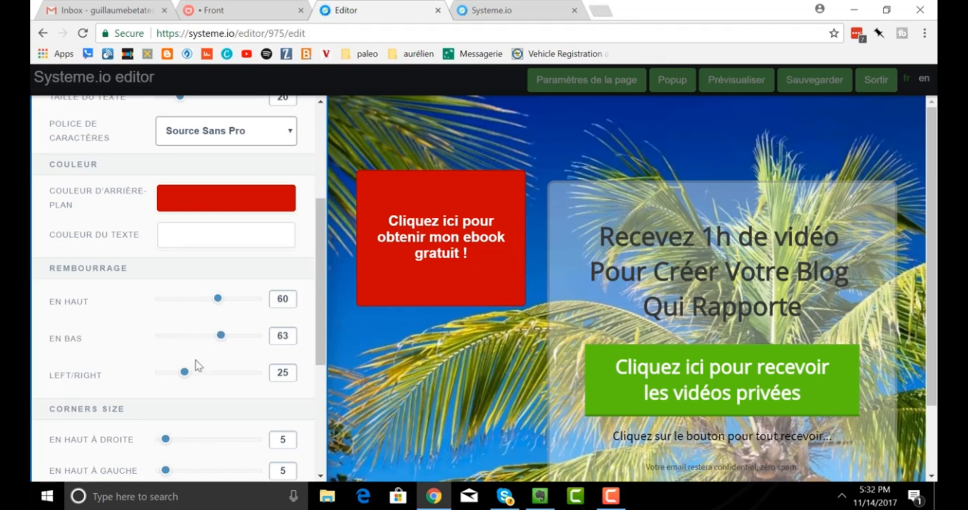
left_click_drag(185, 372, 206, 374)
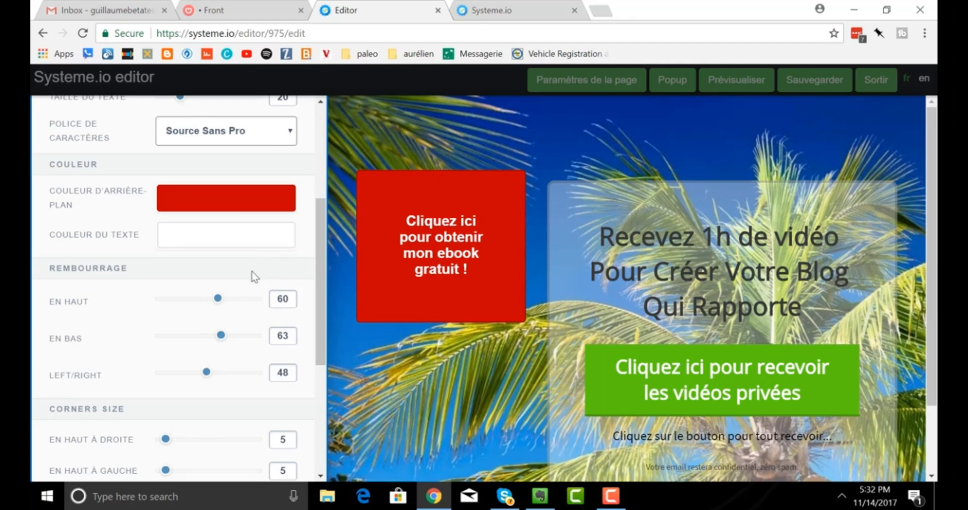
scroll(216, 297, "down", 4)
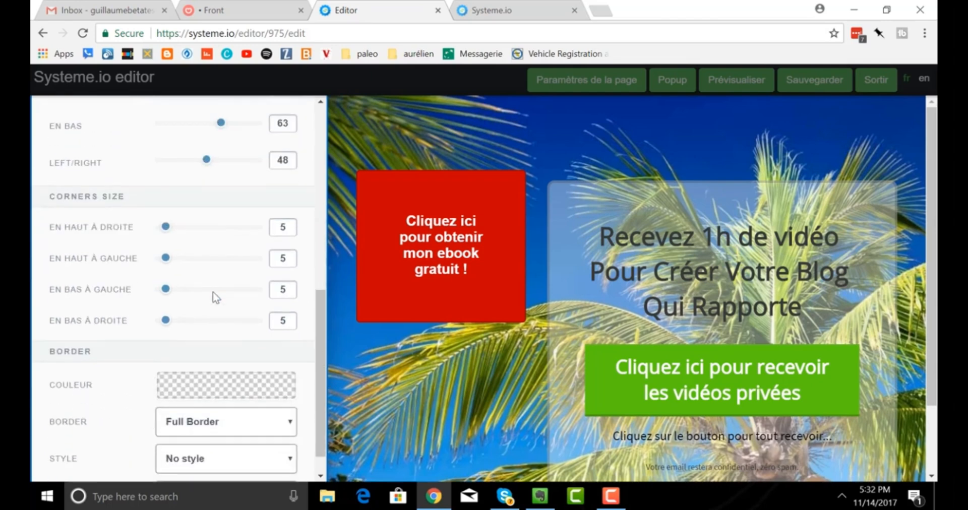
Round the red box corners: 49 top-right, 68 top-left, 75 bottom-left, 72 bottom-right.
scroll(216, 297, "down", 1)
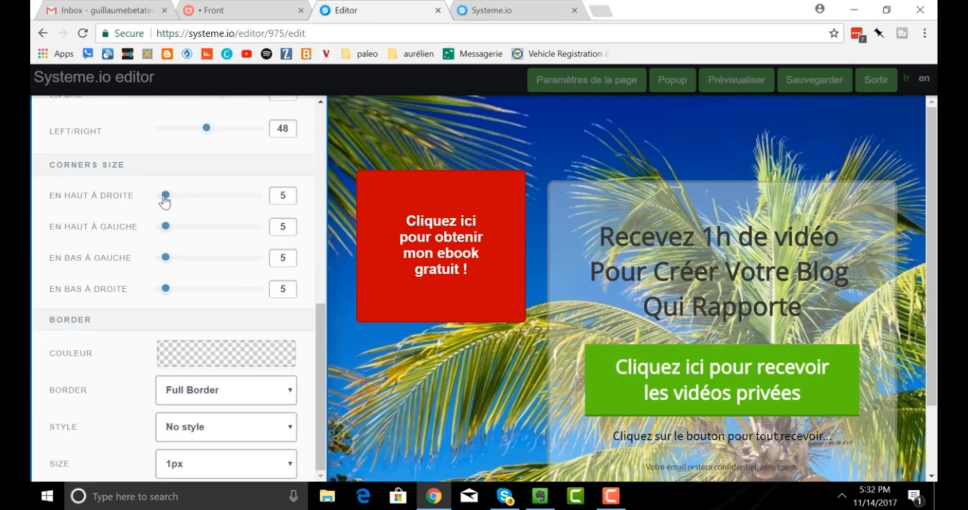
left_click_drag(165, 201, 209, 202)
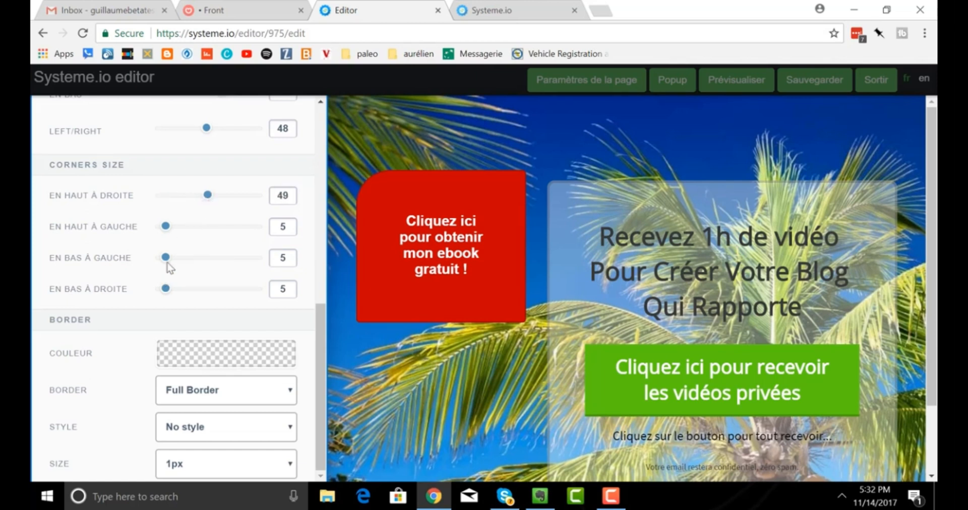
left_click_drag(166, 258, 232, 258)
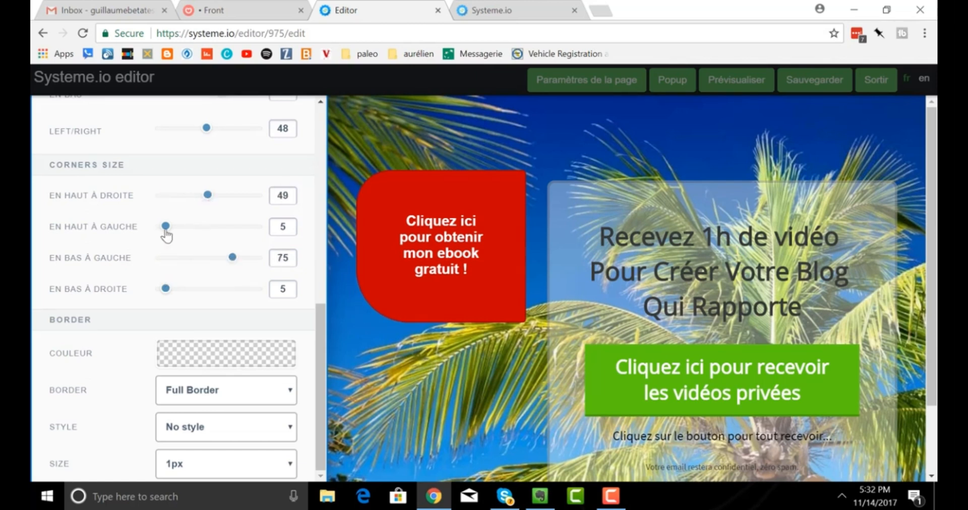
left_click_drag(166, 226, 226, 226)
left_click_drag(164, 291, 231, 291)
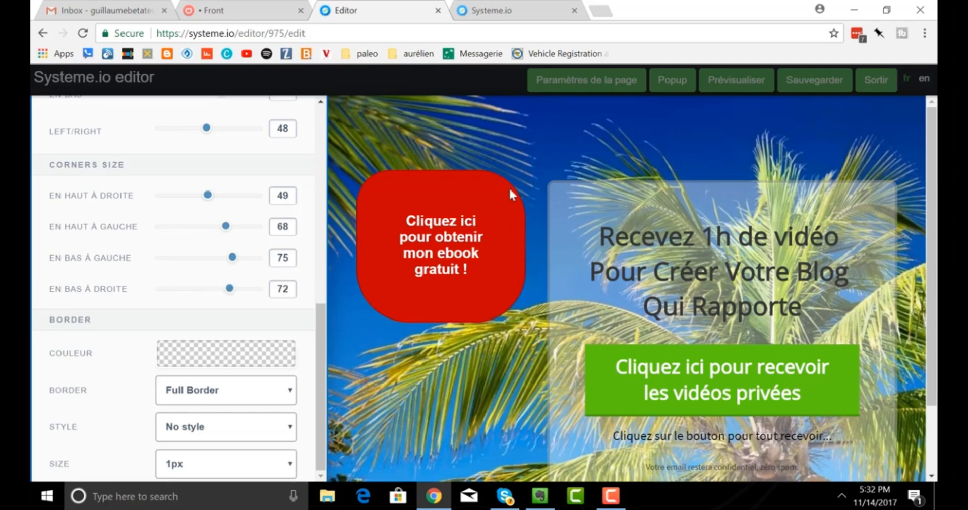
left_click(498, 155)
Delete the red ebook button box from the page.
mouse_move(489, 218)
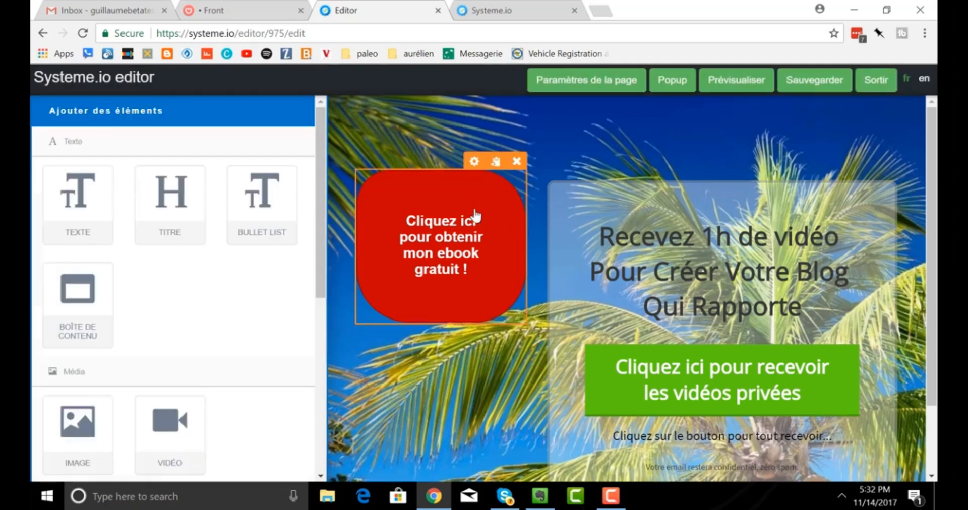
left_click(516, 163)
left_click(545, 109)
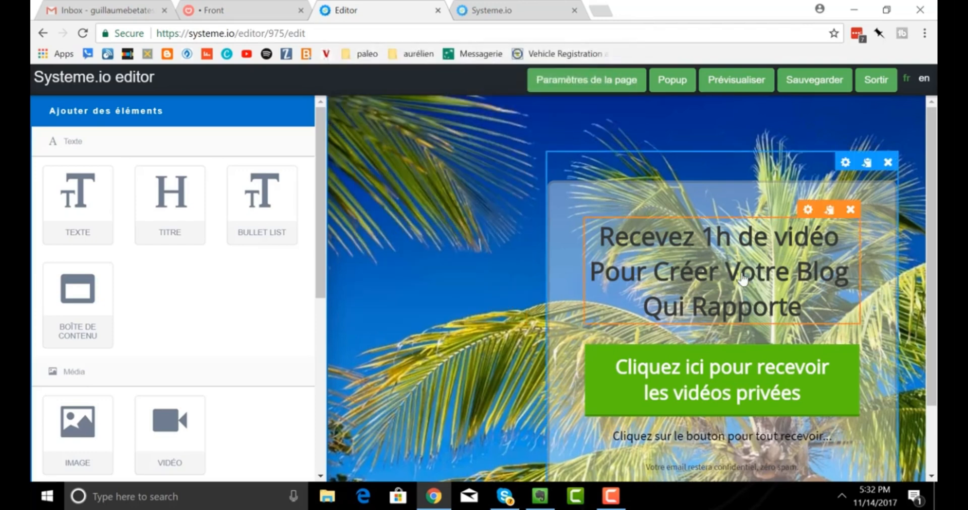
Replace the form headline with bold 'Inscrivez-vous ici pour recevoir mon ebook gratuit !'.
left_click(728, 275)
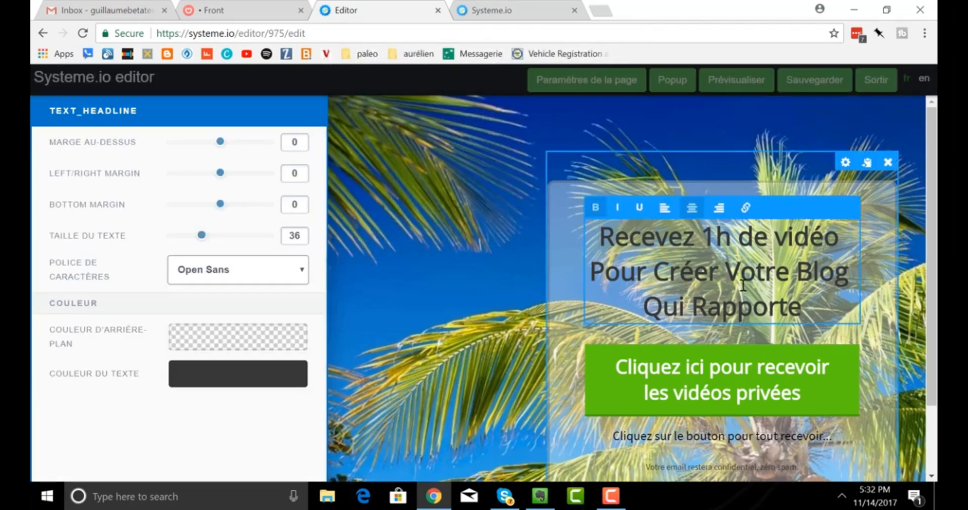
left_click_drag(807, 310, 636, 236)
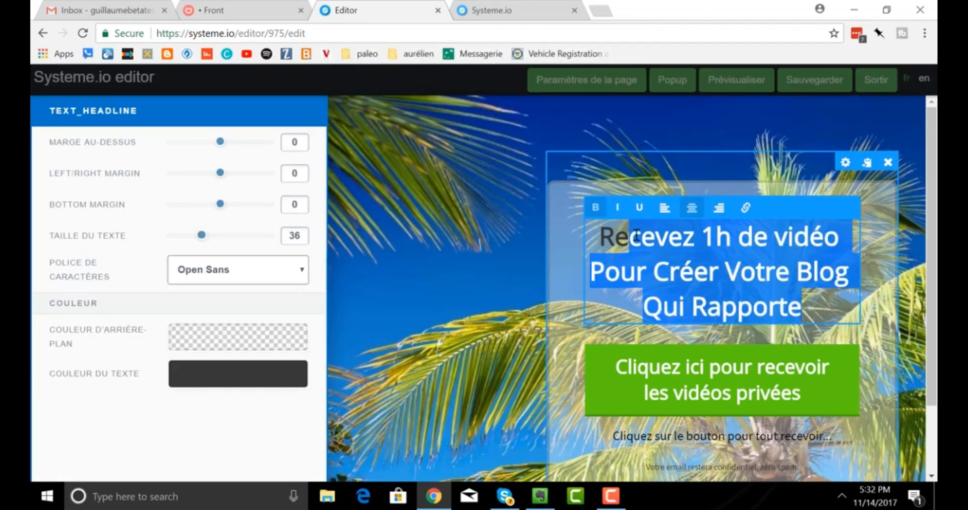
type("R")
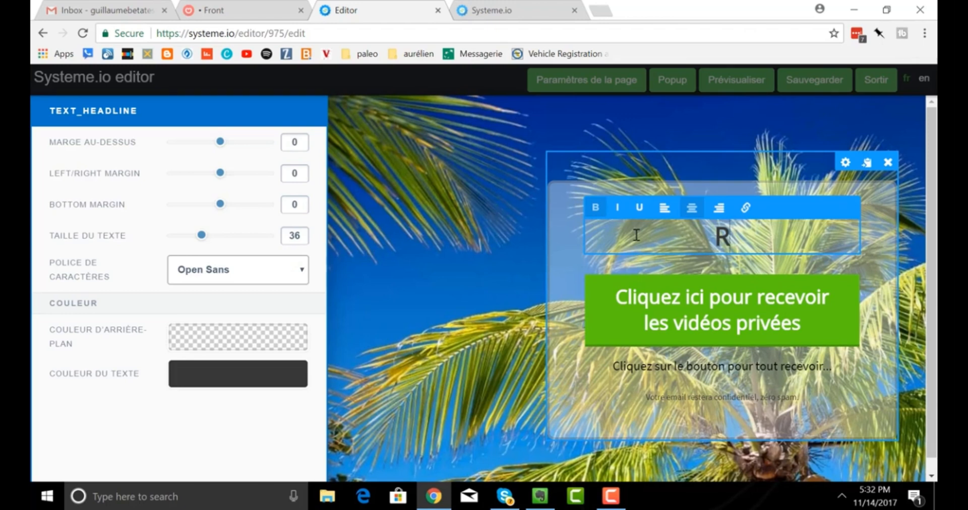
type("ecev")
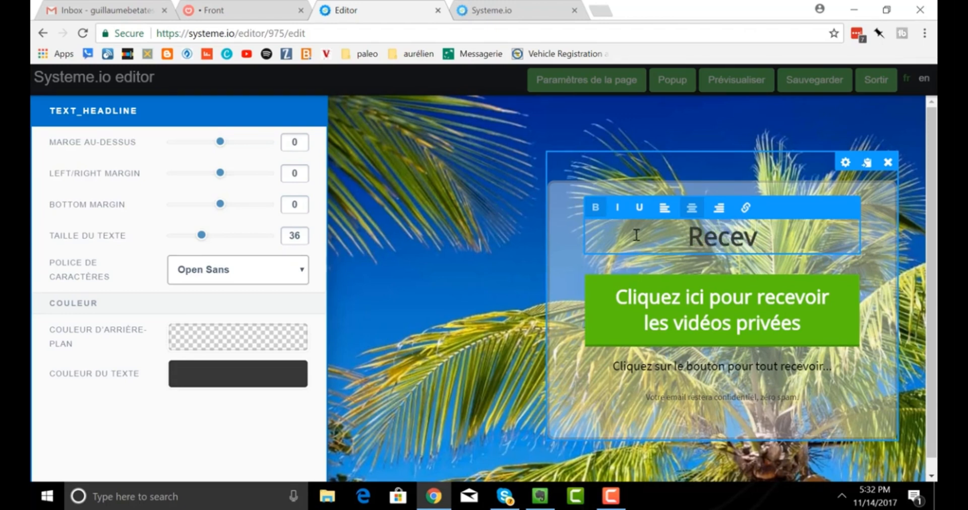
type("ez")
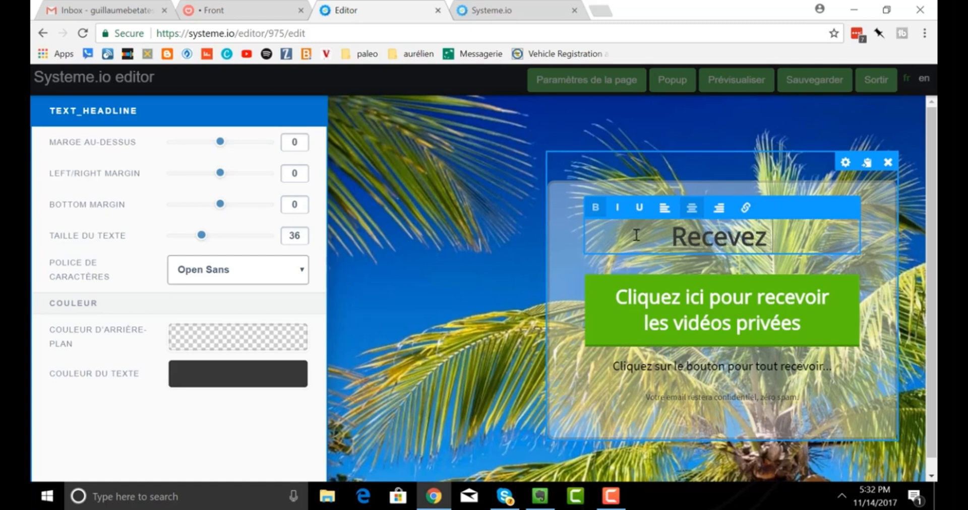
type(" votre")
key("BackSpace")
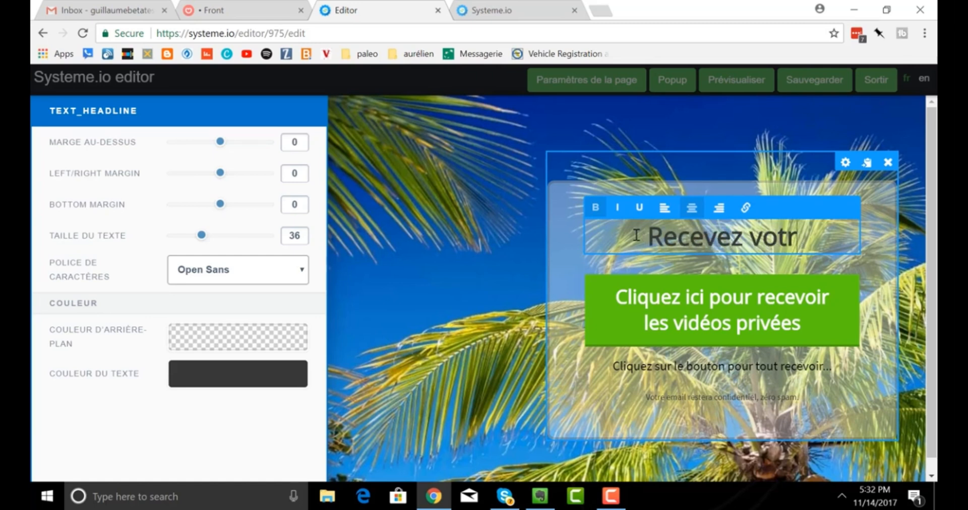
key("BackSpace")
key("BackSpace")
key("BackSpace")
key("BackSpace")
key("BackSpace")
key("BackSpace")
key("BackSpace")
key("BackSpace")
key("BackSpace")
key("BackSpace")
key("BackSpace")
key("BackSpace")
type("Inscr")
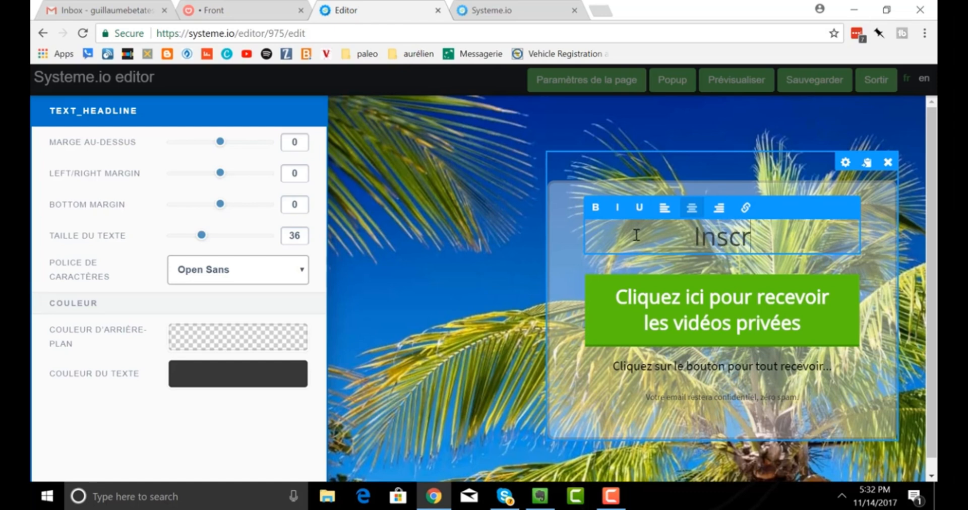
type("ivez-vou")
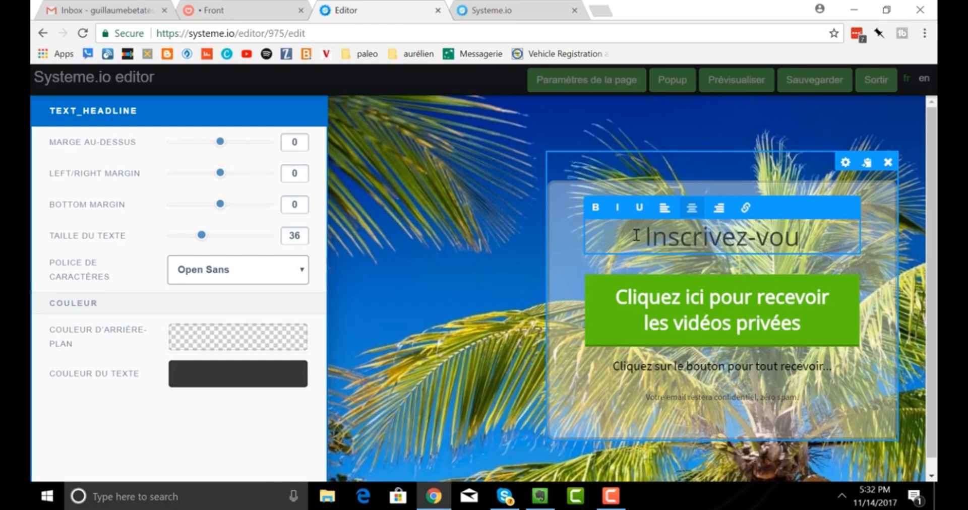
type("s ici pour r")
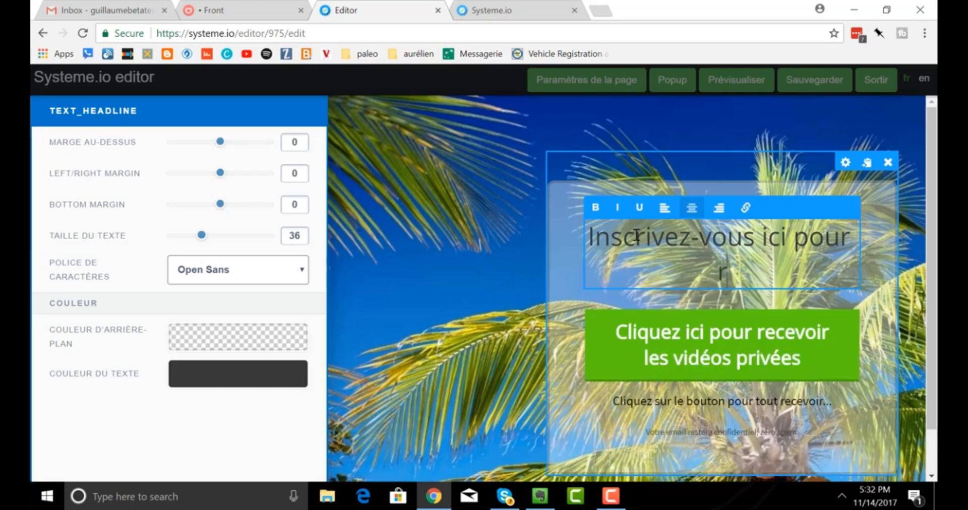
type("ecevoir mon en")
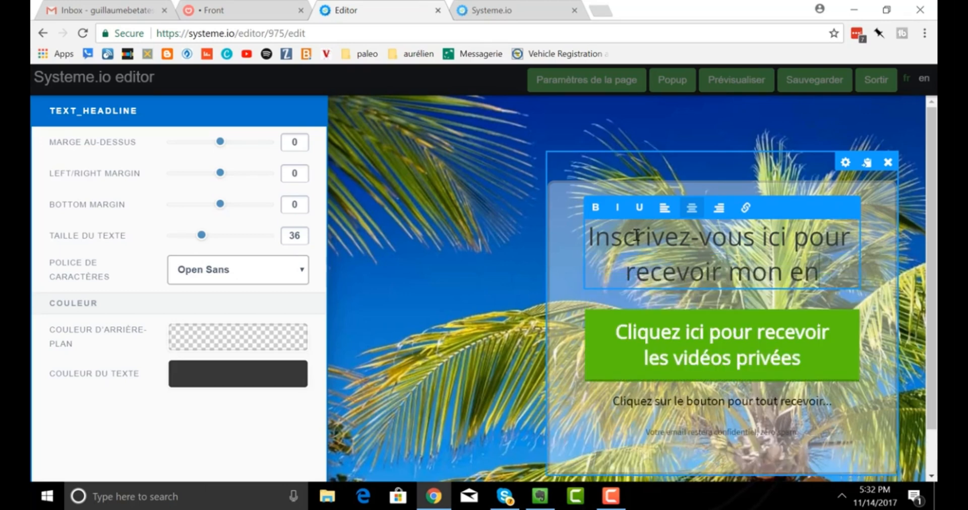
type("a")
key("BackSpace")
key("BackSpace")
type("boo")
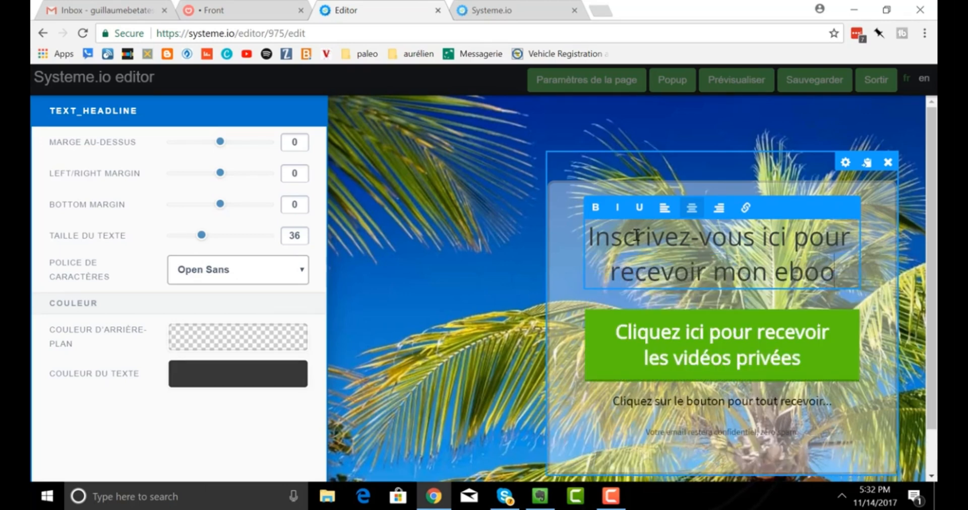
type("k gratui")
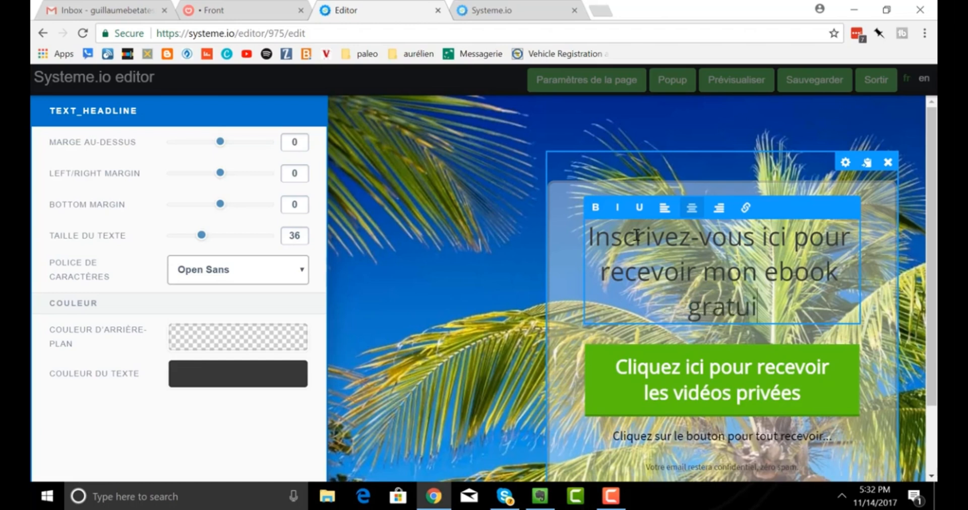
type("t !")
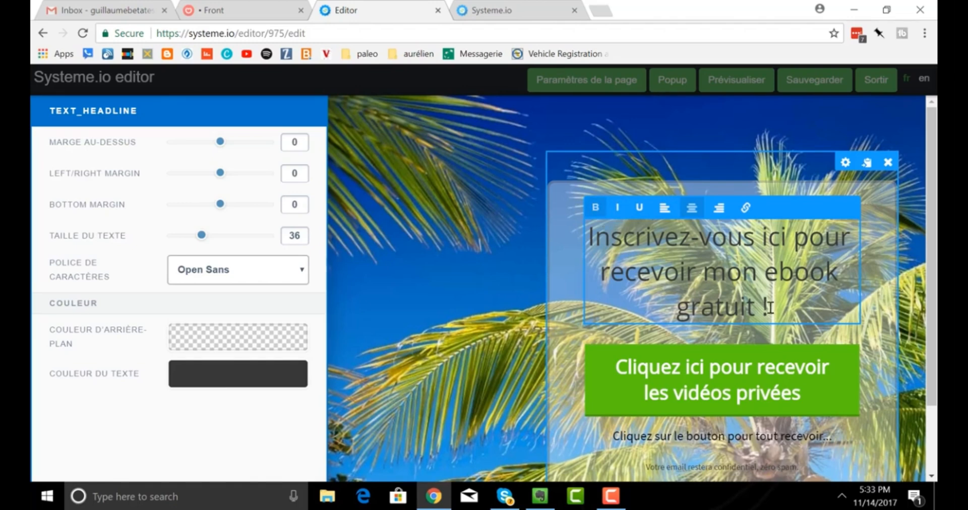
left_click_drag(770, 307, 587, 231)
left_click(596, 211)
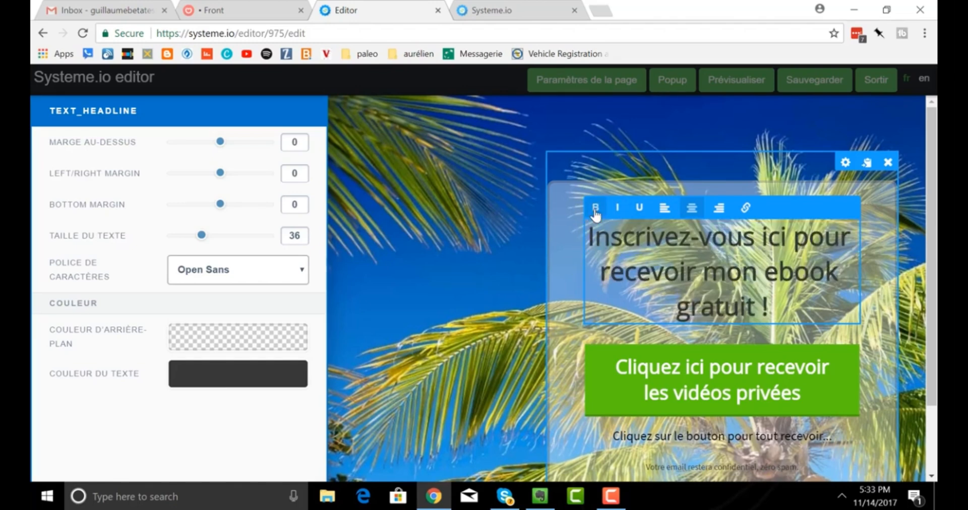
left_click(882, 263)
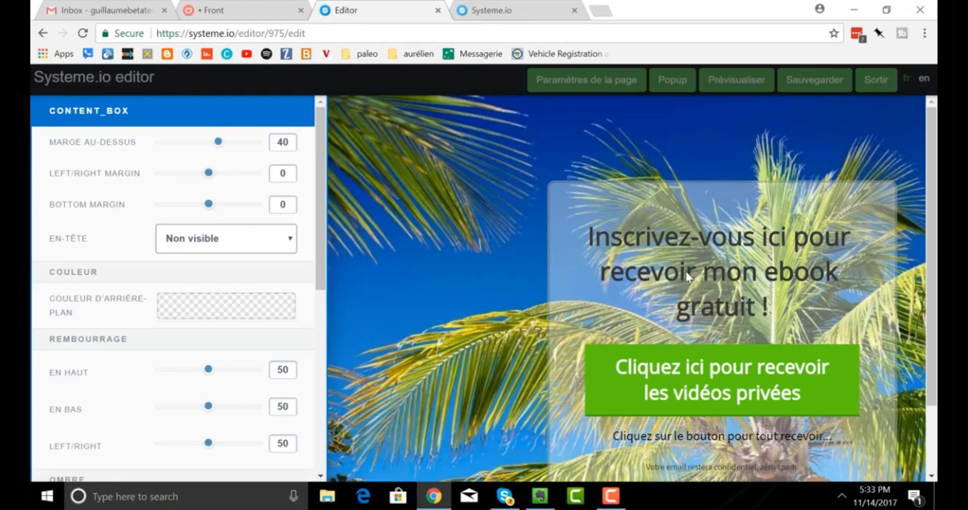
Delete the green 'Cliquez ici pour recevoir les vidéos privées' button and confirm with OK.
left_click(880, 391)
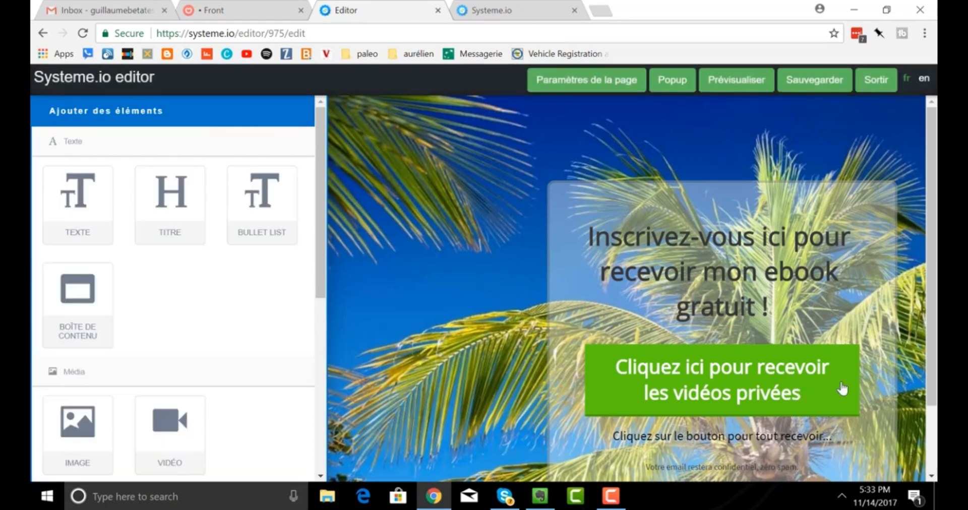
left_click(850, 337)
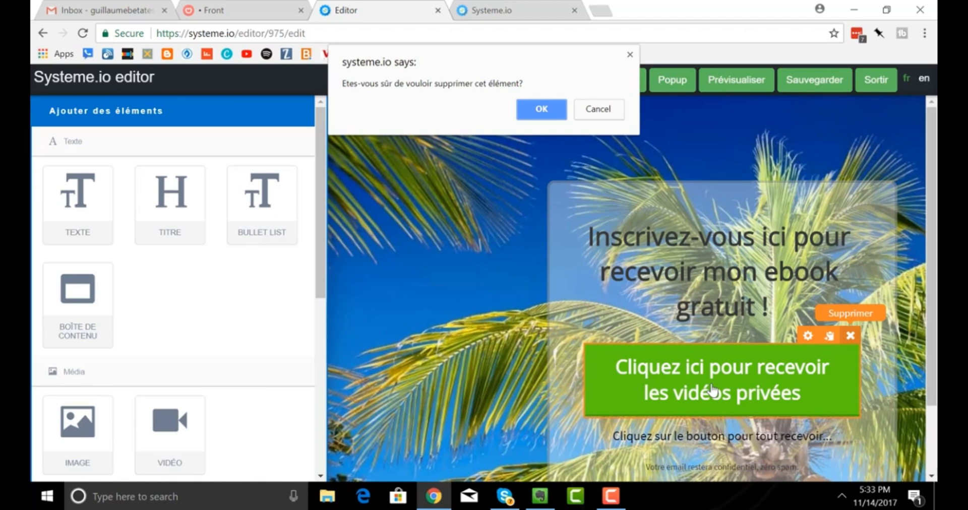
left_click(543, 109)
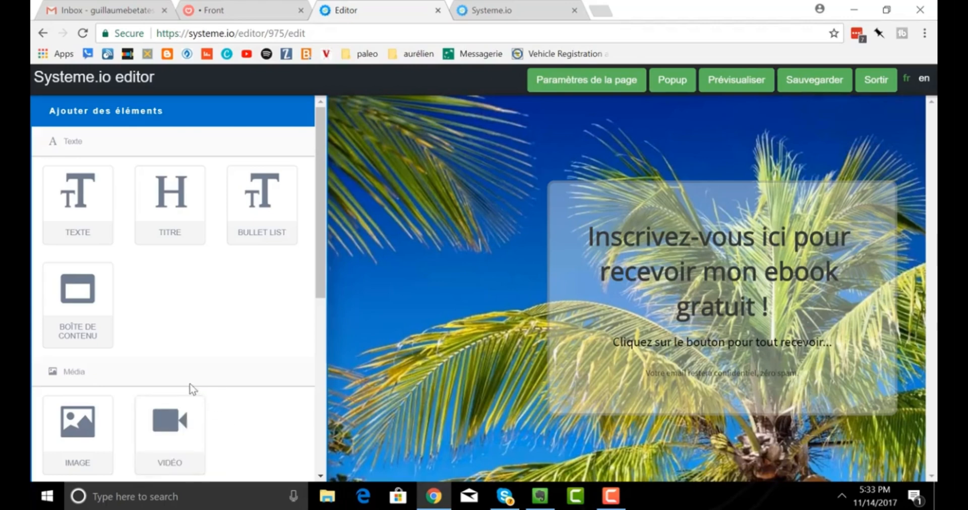
Drag a Formulaire block into the signup box under the headline.
scroll(190, 383, "down", 4)
scroll(136, 440, "down", 3)
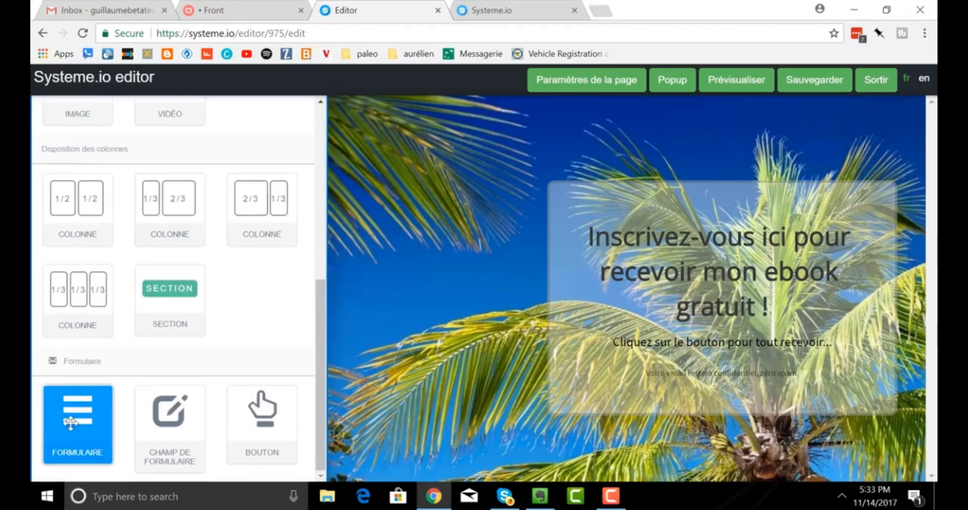
left_click_drag(76, 422, 689, 339)
left_click_drag(89, 426, 718, 339)
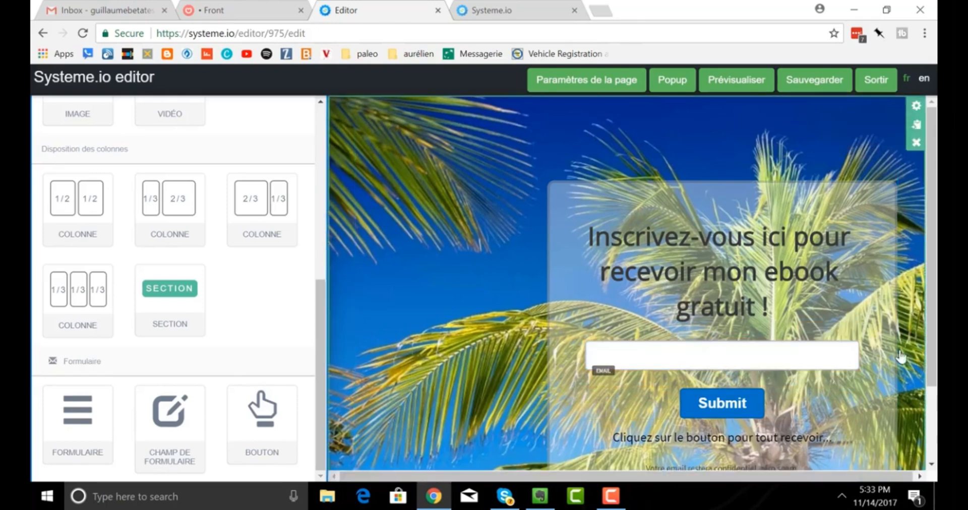
Set the email field's default value to 'Indiquez-moi votre meilleur email'.
left_click(807, 332)
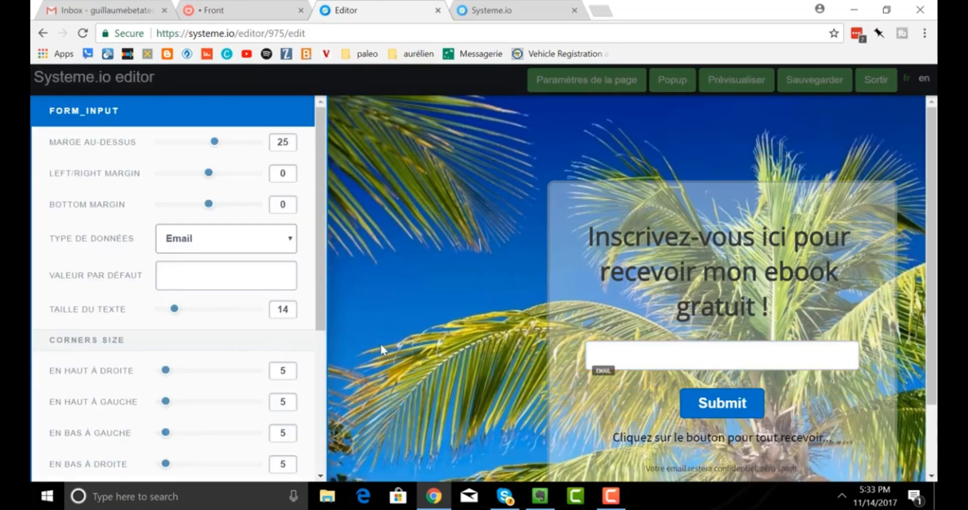
left_click(191, 277)
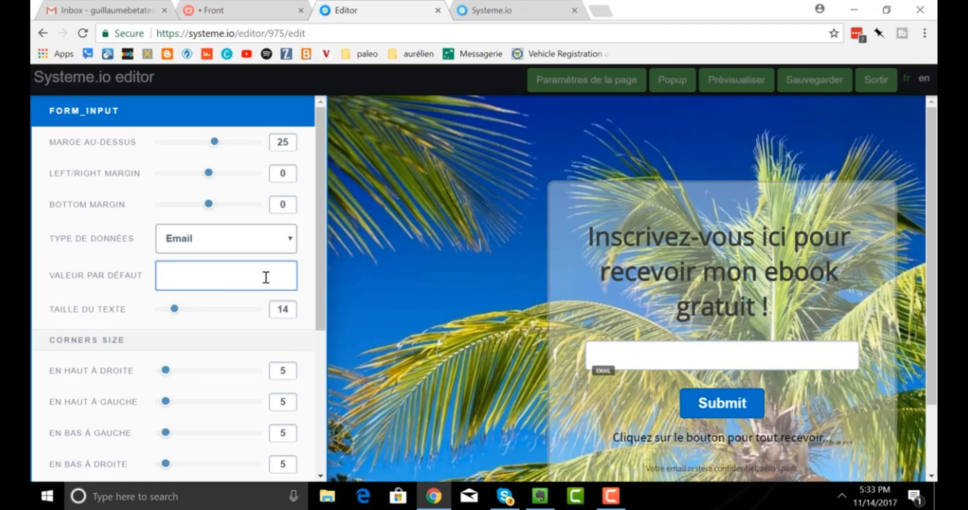
type("Donnez-moi votre")
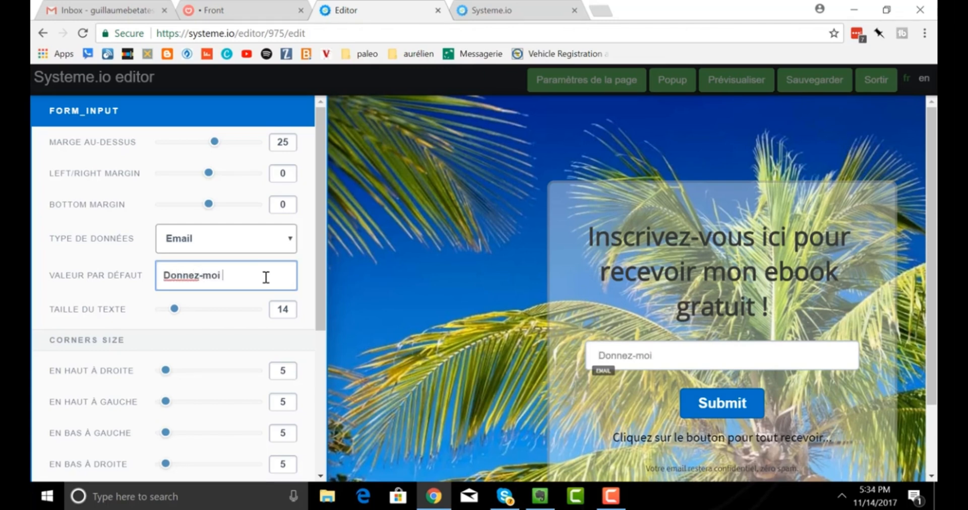
key("BackSpace")
key("BackSpace")
key("BackSpace")
key("BackSpace")
key("BackSpace")
key("BackSpace")
key("BackSpace")
key("BackSpace")
key("BackSpace")
key("BackSpace")
key("BackSpace")
key("BackSpace")
key("BackSpace")
key("BackSpace")
key("BackSpace")
key("BackSpace")
type("Indique")
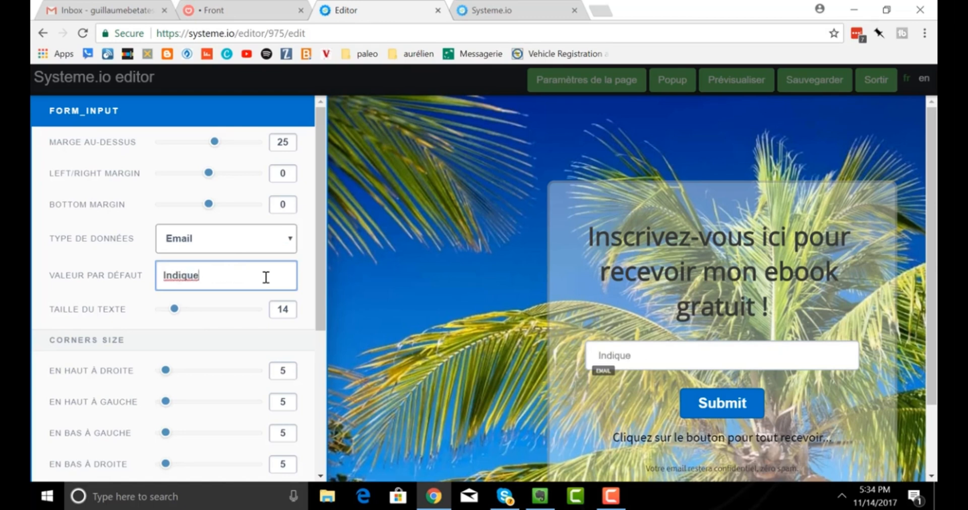
type("z-moi vo")
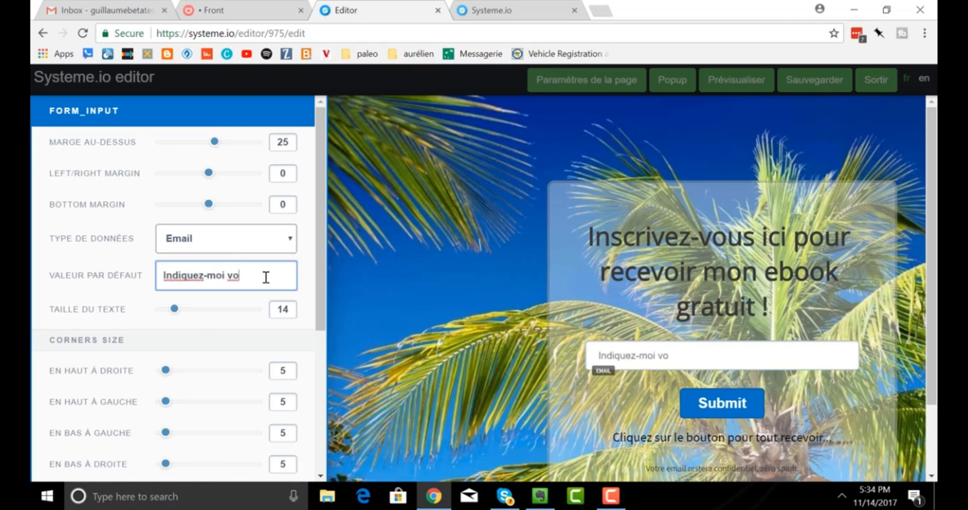
type("tre meilleur email")
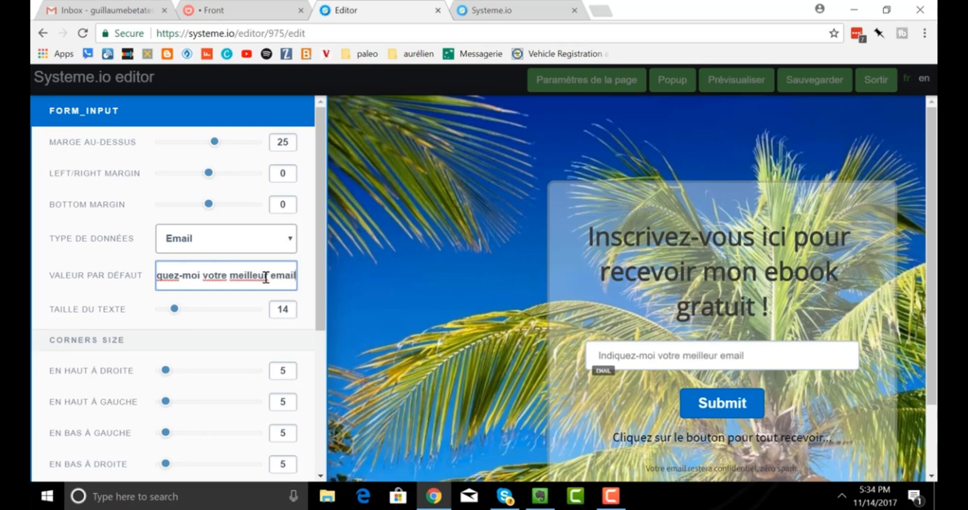
left_click(794, 404)
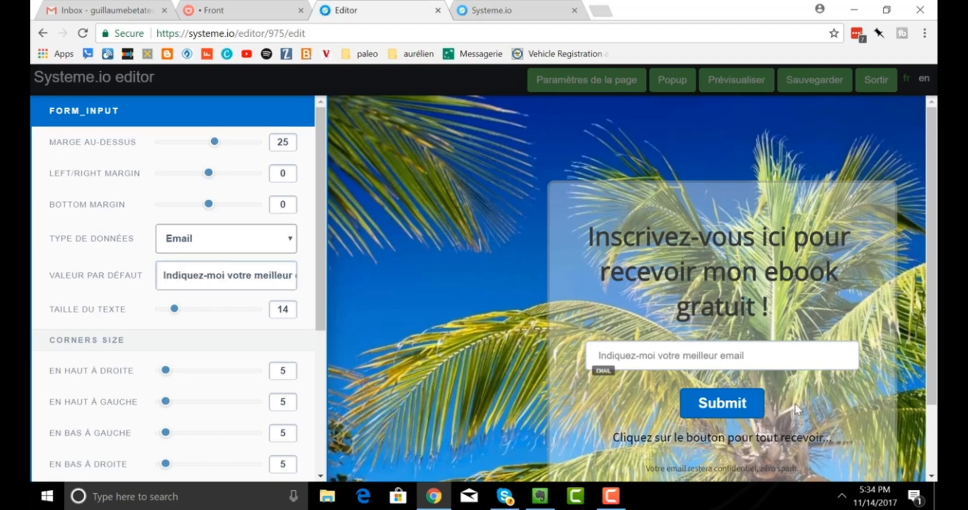
Open the settings of the form's Submit button.
left_click(751, 406)
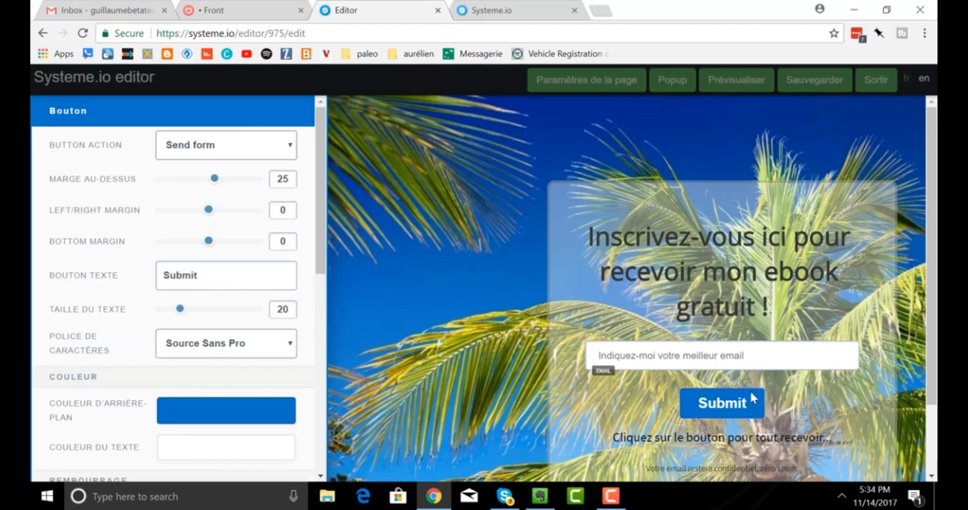
left_click(750, 400)
left_click(793, 385)
left_click(756, 397)
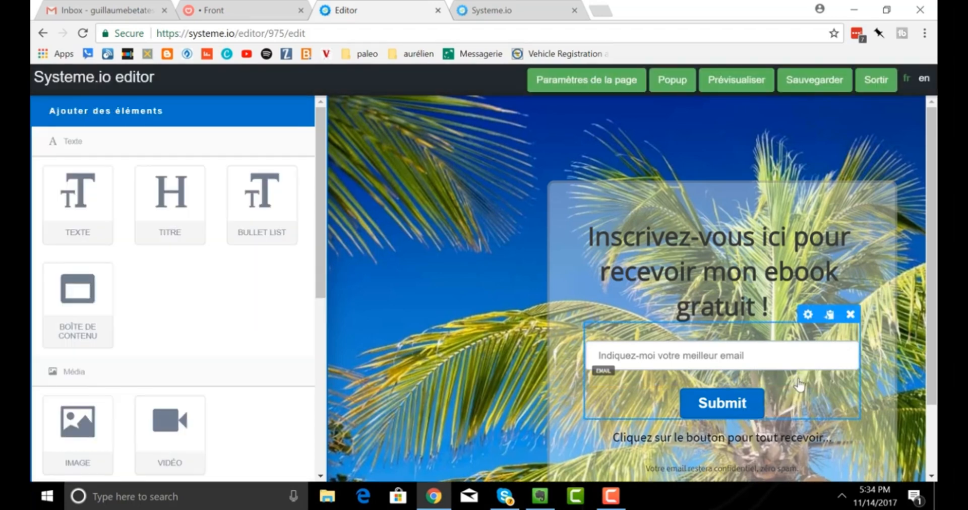
left_click(731, 410)
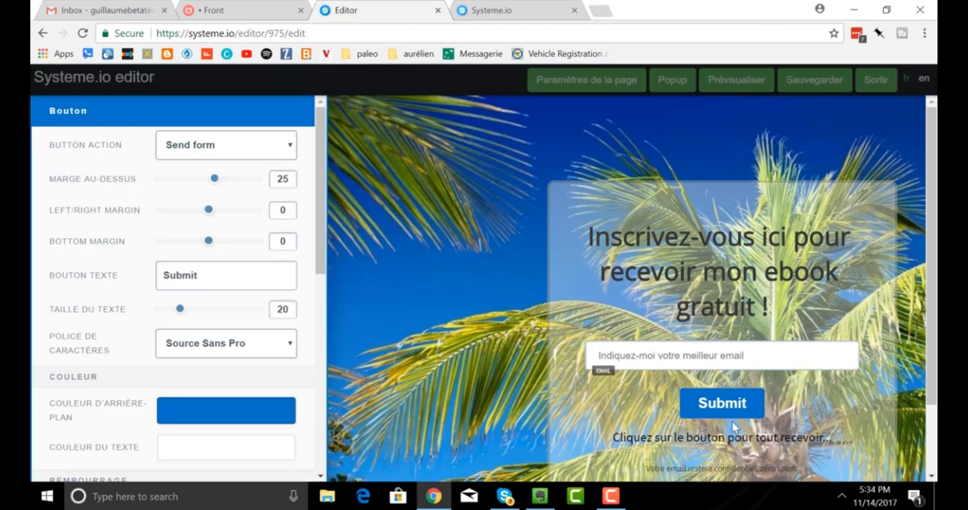
left_click(745, 412)
left_click(744, 416)
left_click(767, 400)
left_click(738, 406)
left_click(681, 396)
left_click(733, 404)
Replace the button label 'Submit' with 'Cliquez ici' and close its settings.
left_click(216, 278)
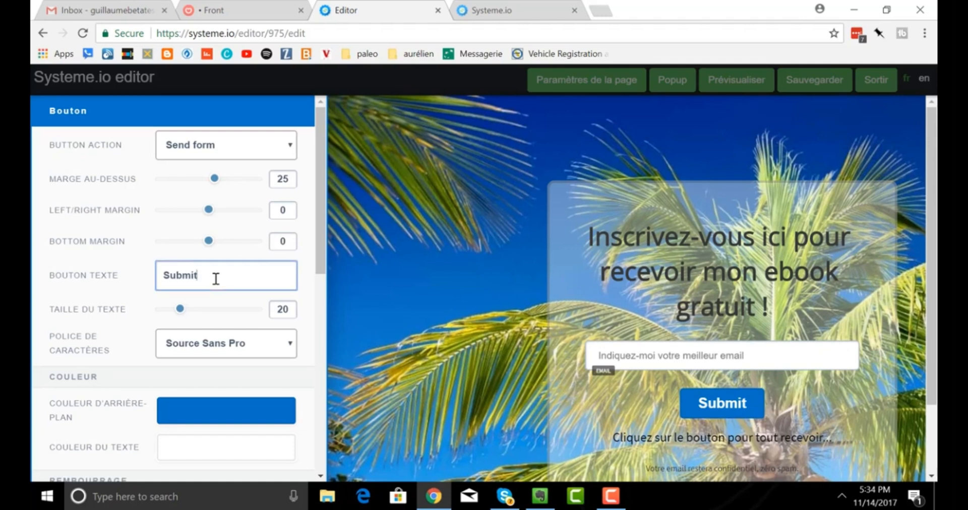
left_click_drag(216, 279, 136, 281)
type("C")
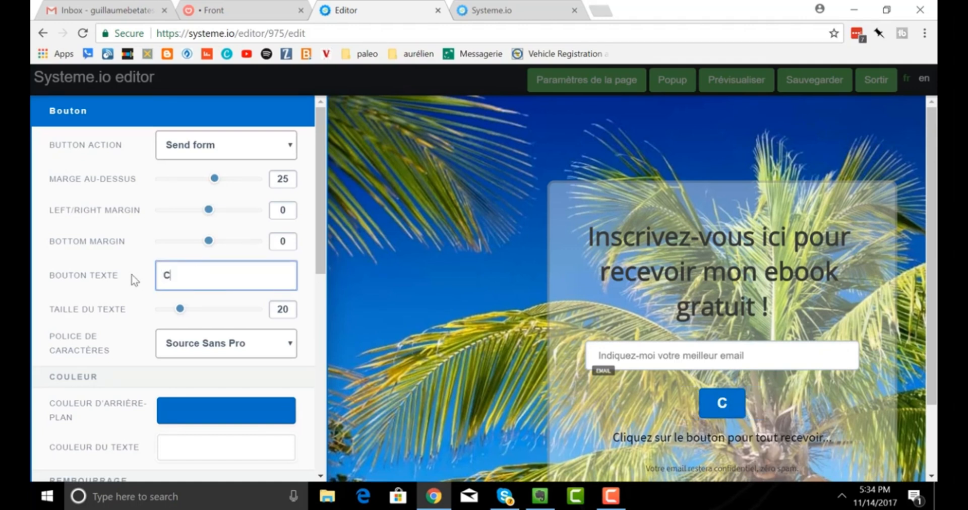
type("liquez")
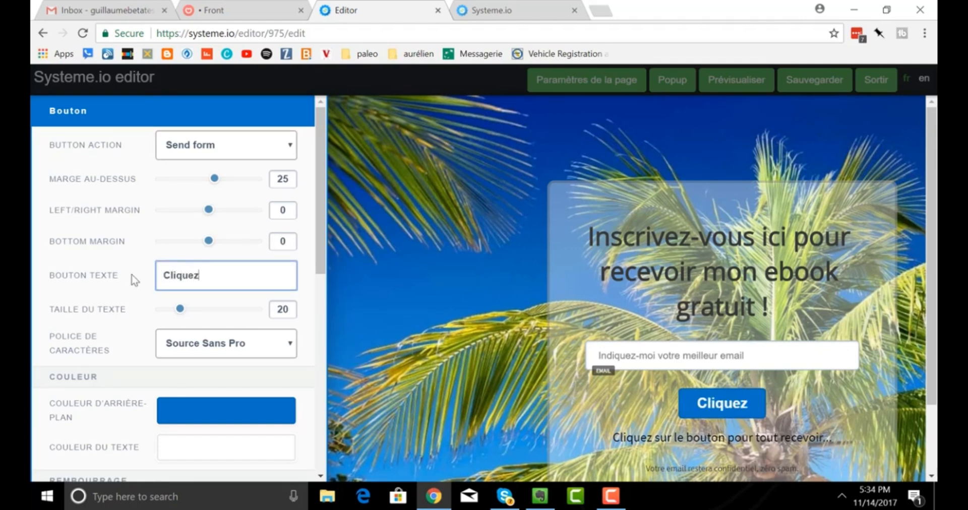
type(" ici")
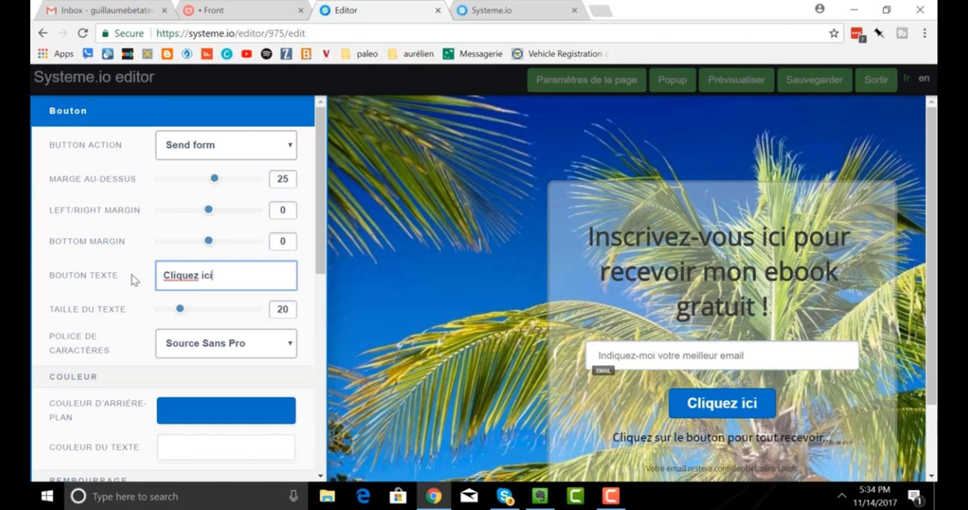
left_click(598, 301)
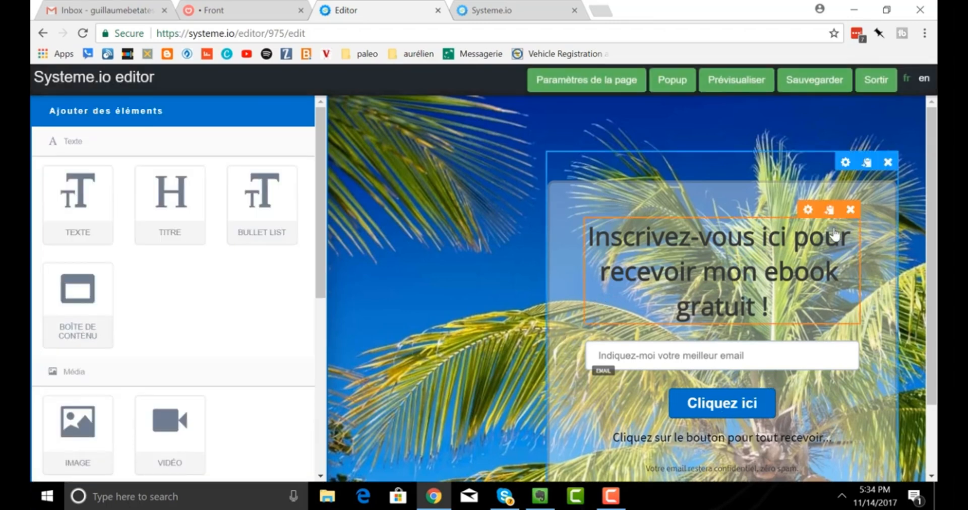
Make the form content box background nearly opaque coral red (E75353).
left_click(845, 163)
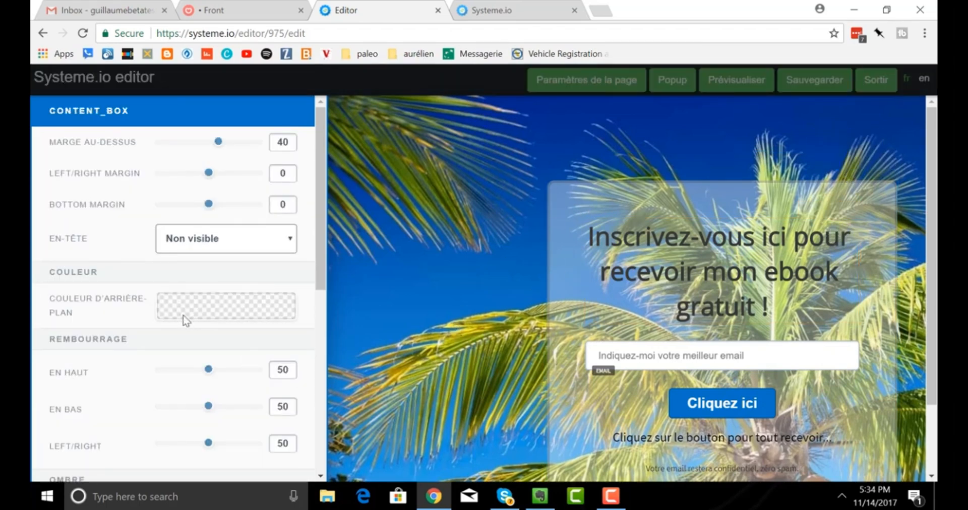
scroll(206, 307, "down", 3)
scroll(207, 307, "down", 2)
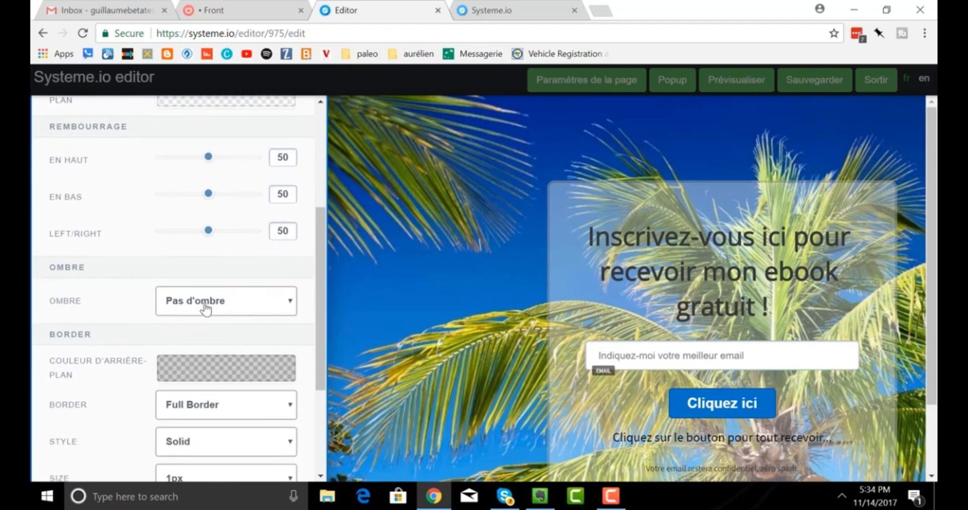
scroll(206, 307, "up", 4)
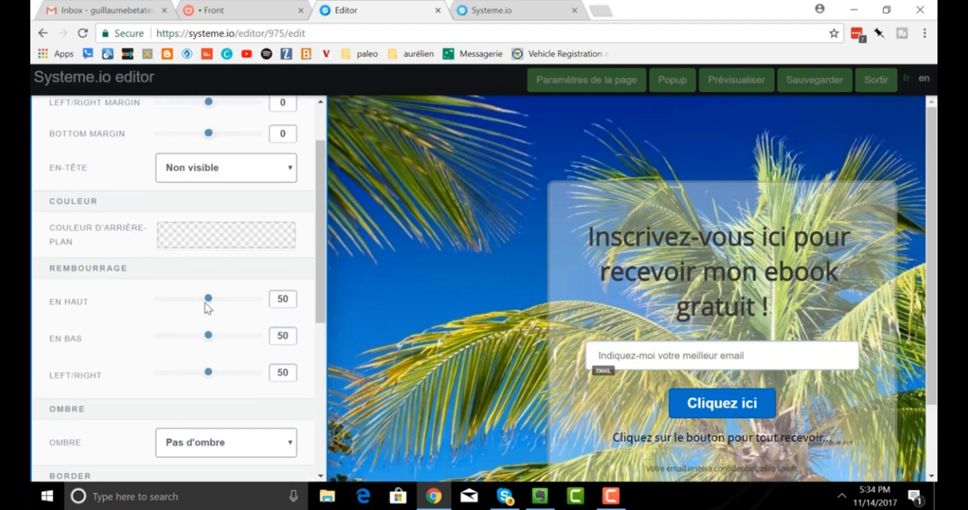
left_click(207, 243)
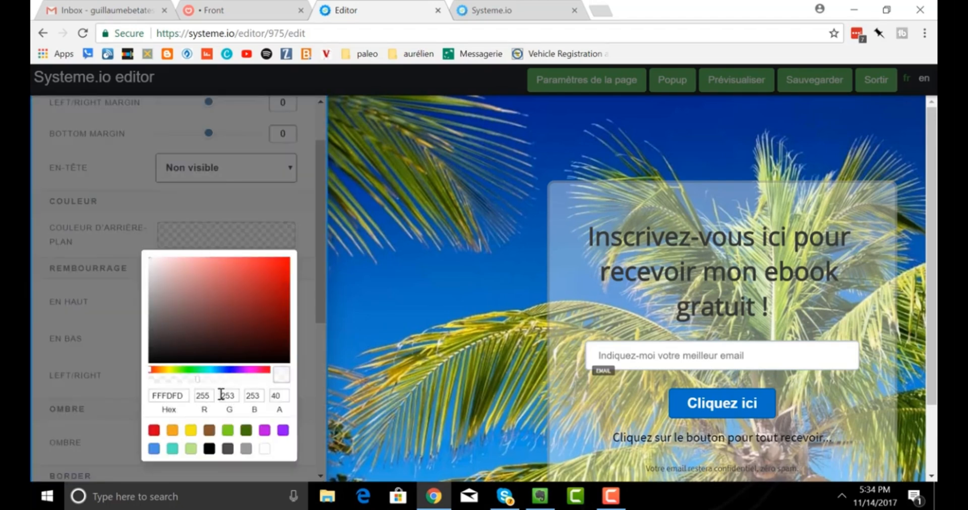
left_click_drag(197, 380, 267, 380)
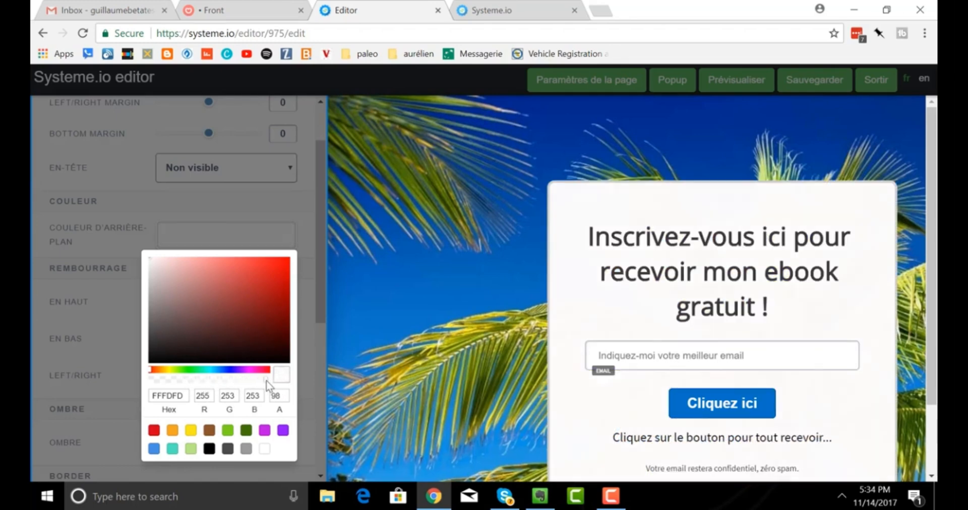
left_click(265, 272)
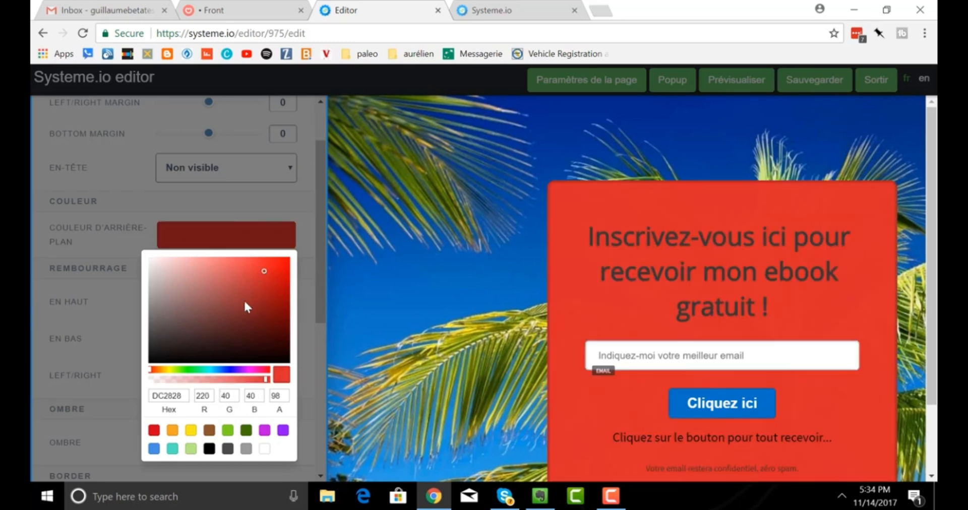
left_click(243, 278)
left_click(239, 268)
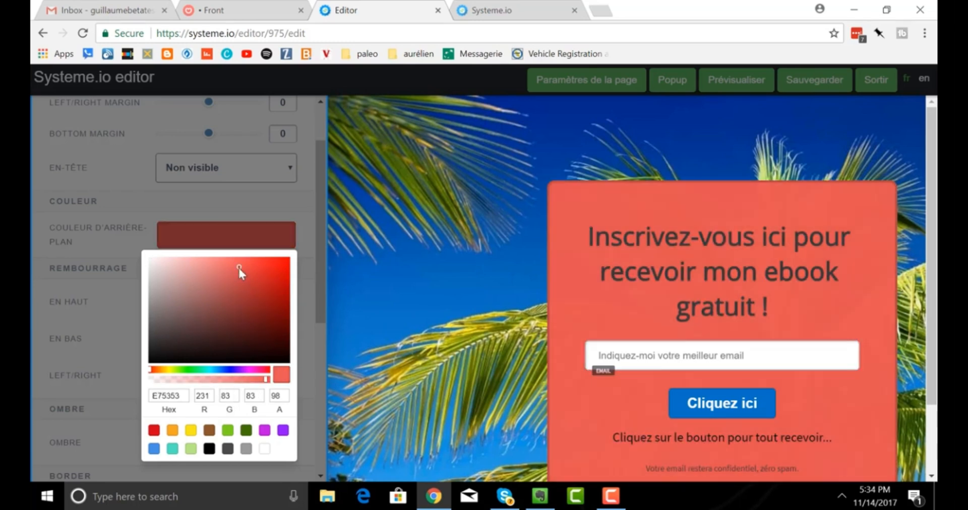
left_click(371, 290)
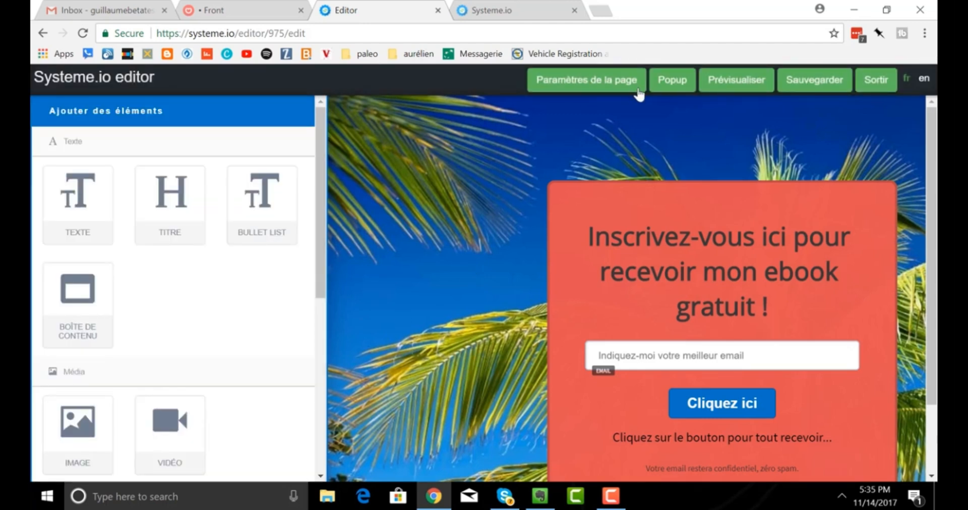
Save the beach page, exit the editor and return to Liste des pages.
left_click(807, 91)
left_click(876, 82)
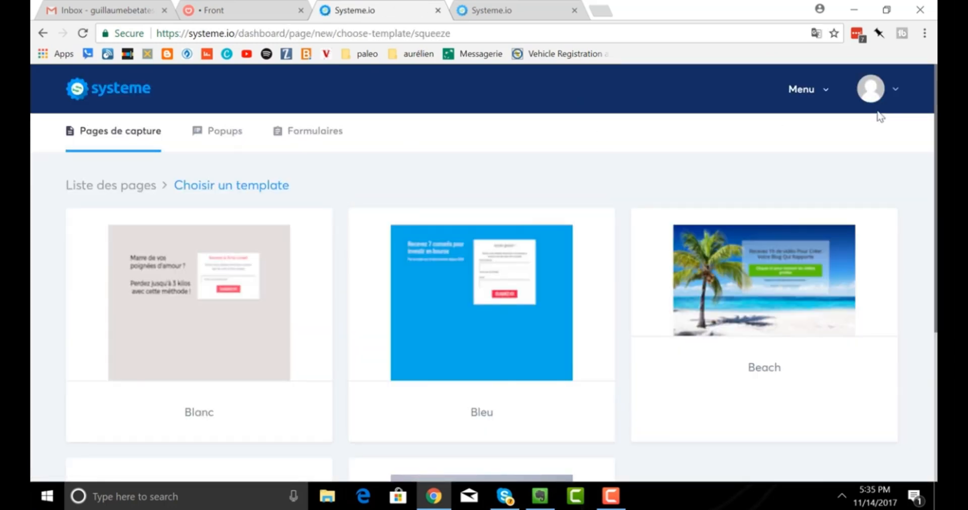
left_click(101, 186)
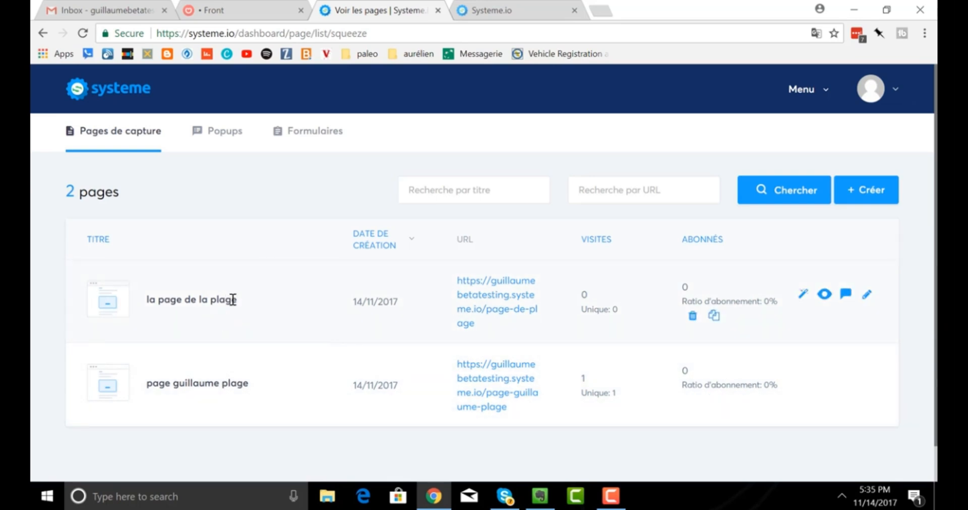
Open 'la page de la plage' live in a new tab and select its web address.
left_click(471, 305)
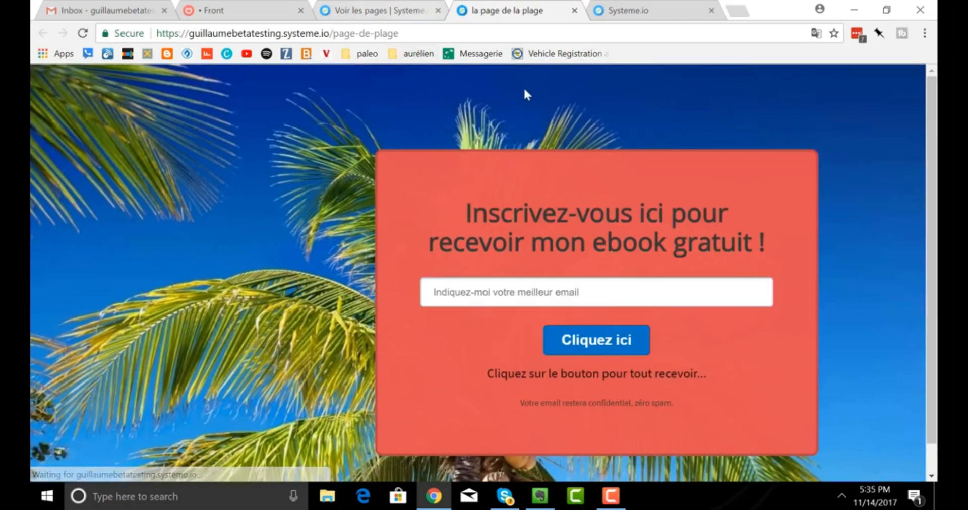
left_click_drag(416, 35, 137, 43)
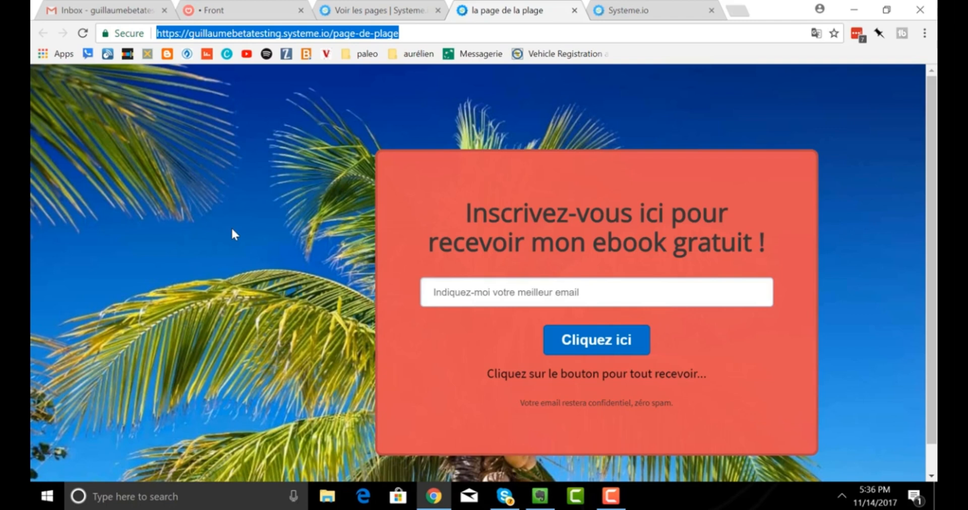
Start a welcome-email automation rule for 'la page de la plage' from the pages list.
left_click(343, 14)
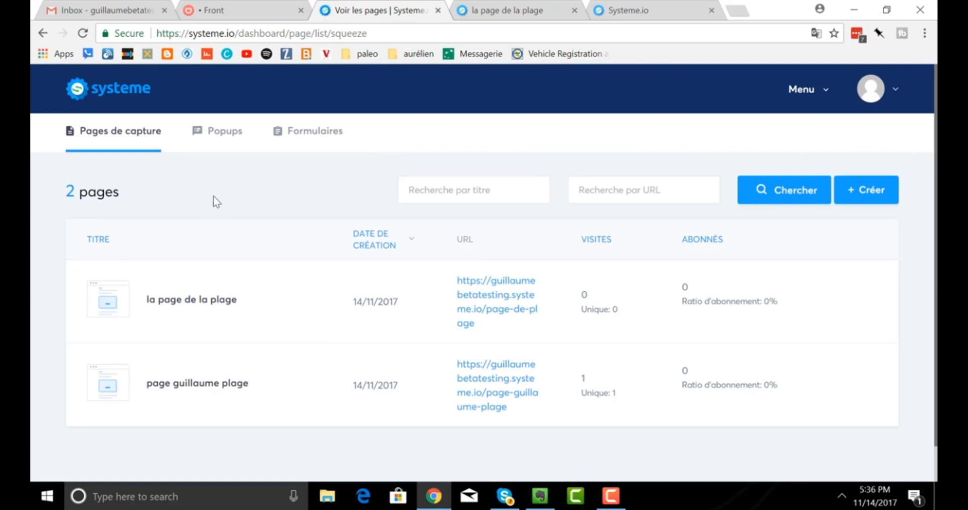
mouse_move(191, 298)
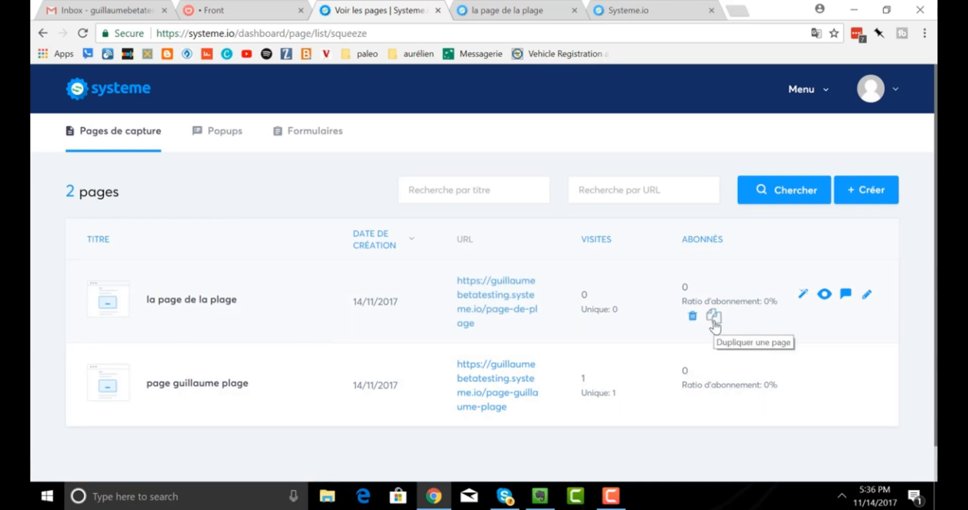
left_click(801, 303)
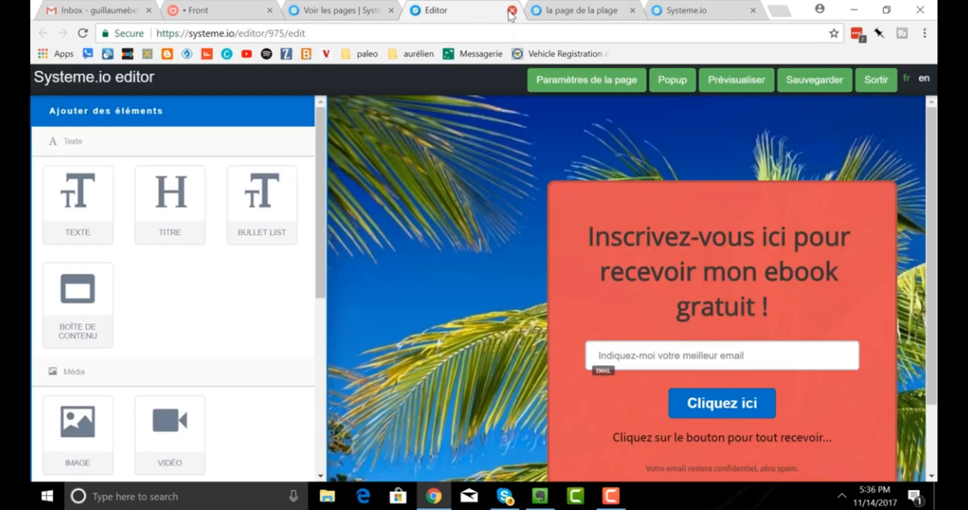
left_click(512, 11)
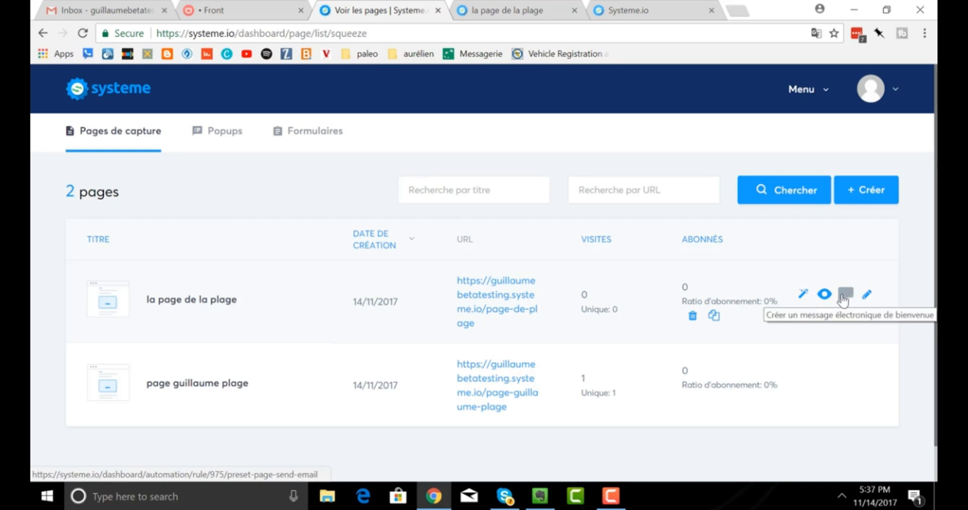
left_click(845, 298)
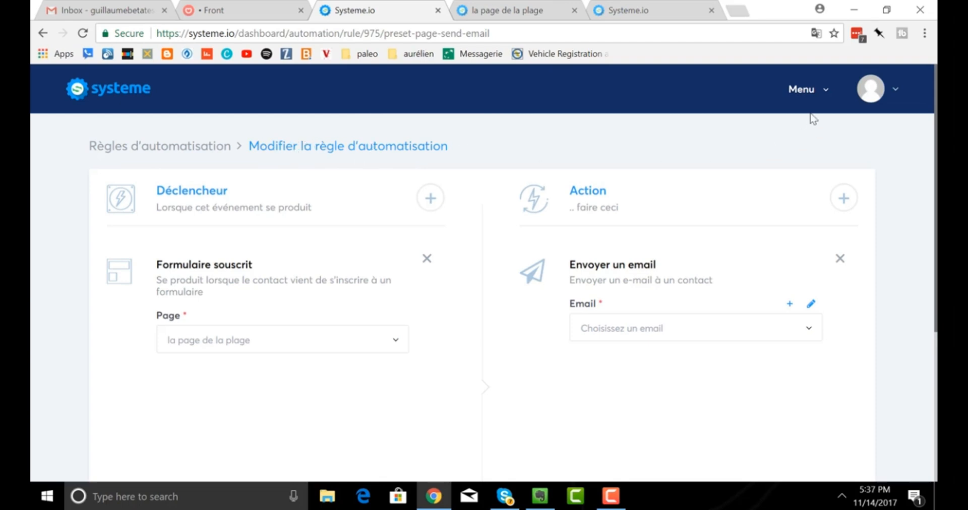
Look through the rule's email options, opening and closing the email editor without changes.
left_click(806, 97)
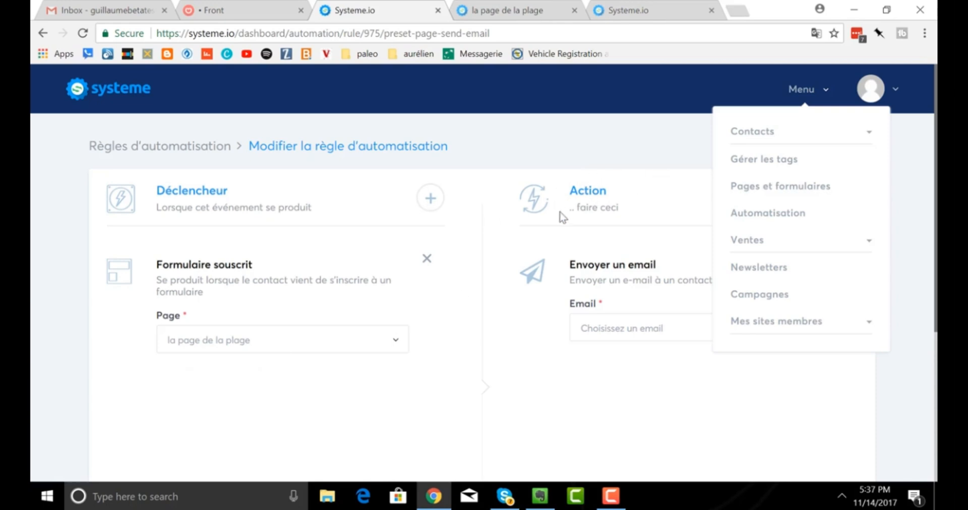
left_click(544, 342)
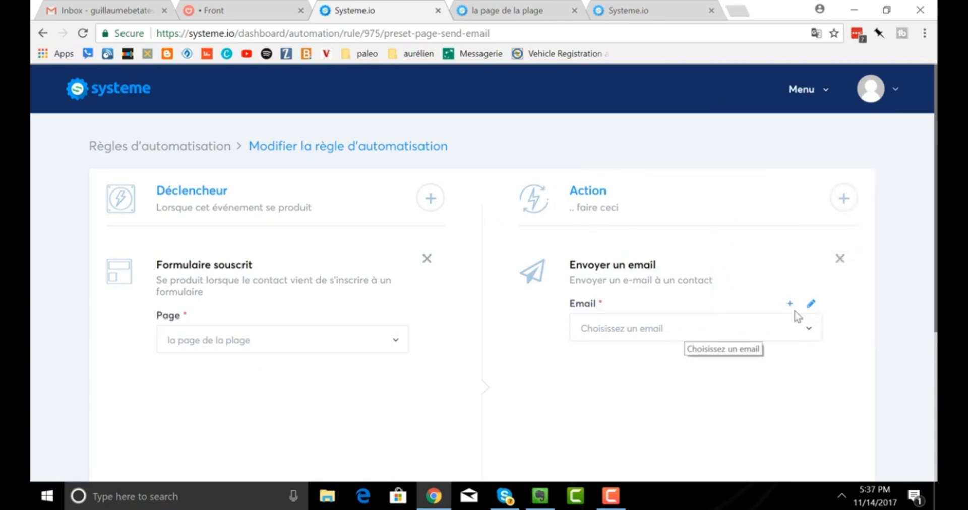
left_click(809, 333)
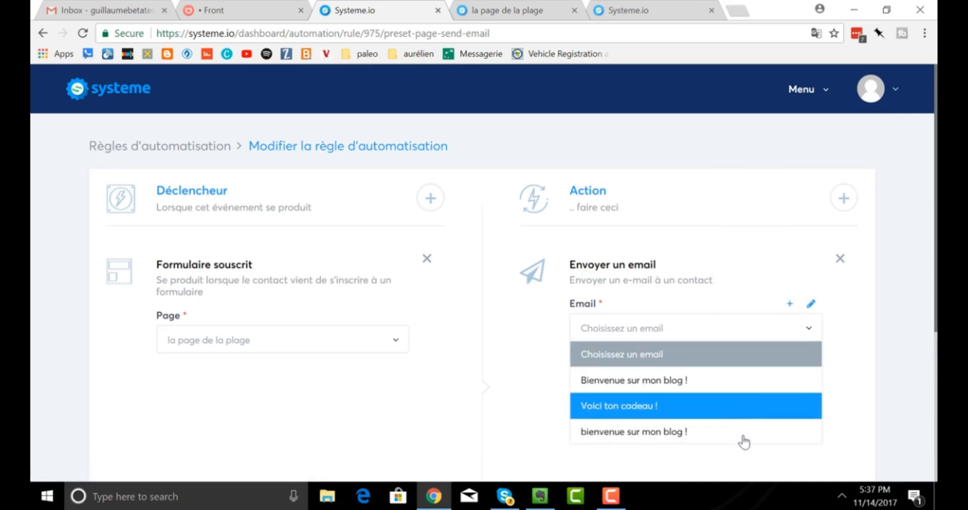
left_click(675, 337)
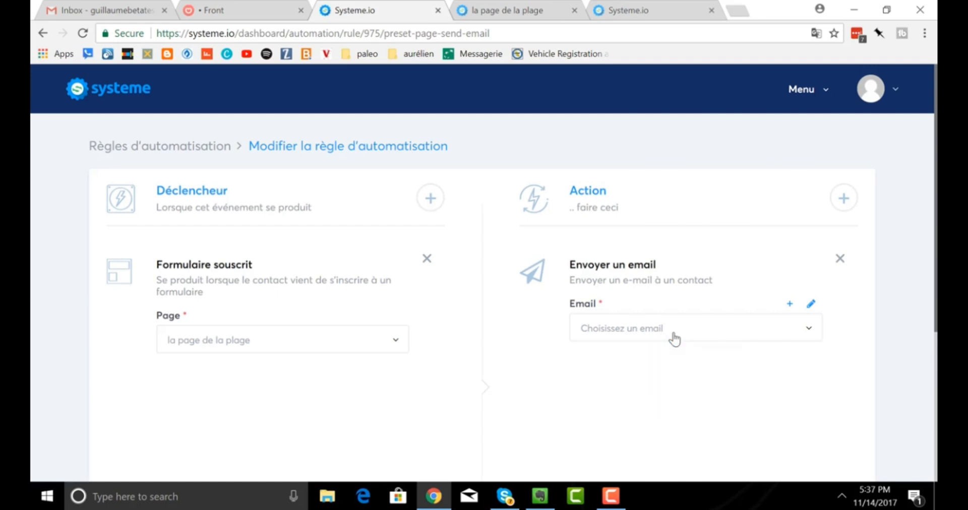
left_click(791, 307)
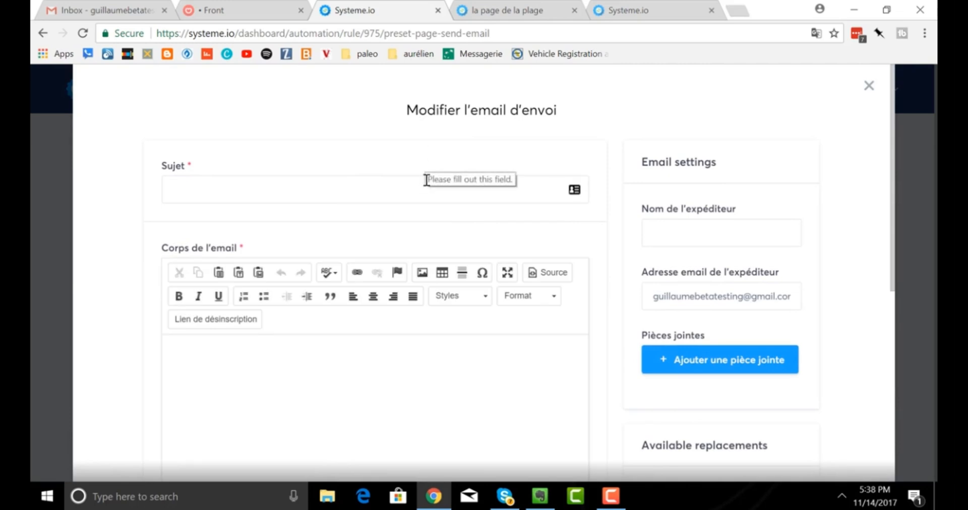
left_click(868, 87)
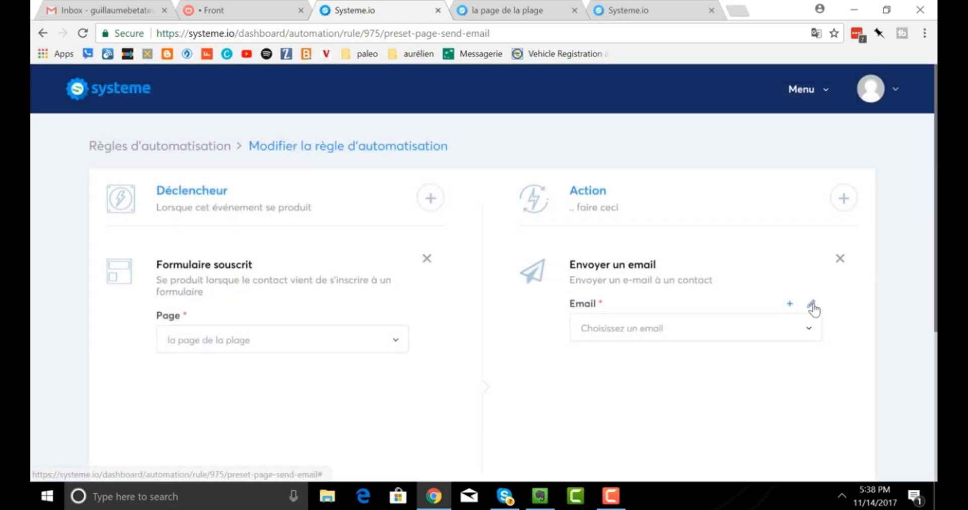
left_click(812, 305)
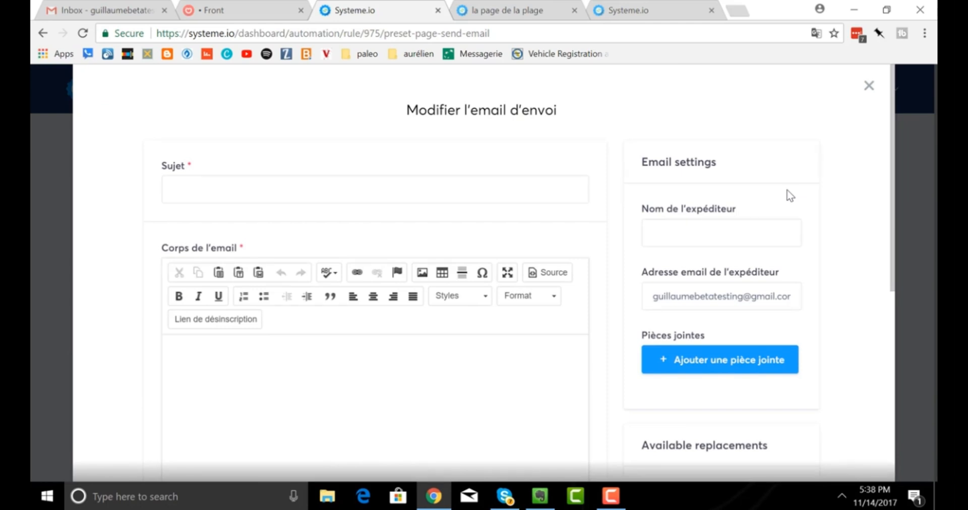
scroll(789, 195, "down", 1)
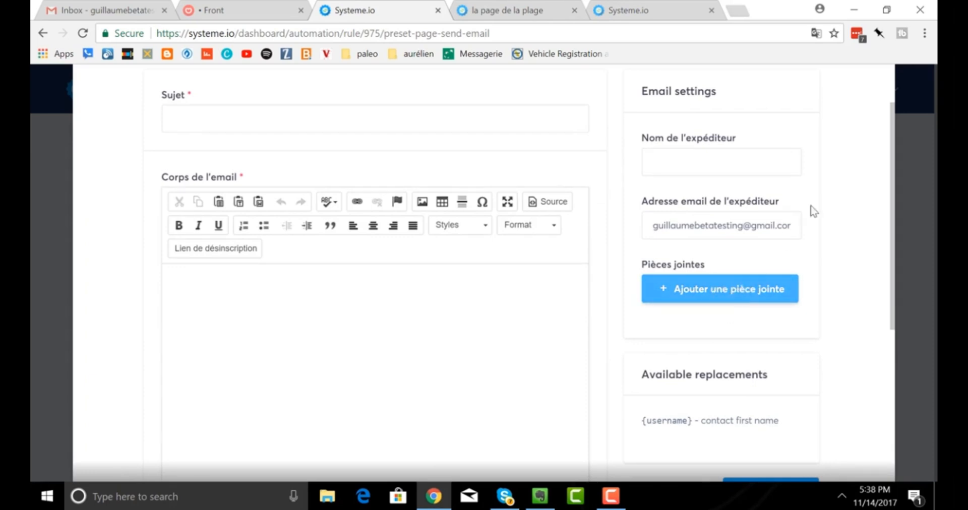
scroll(811, 203, "up", 1)
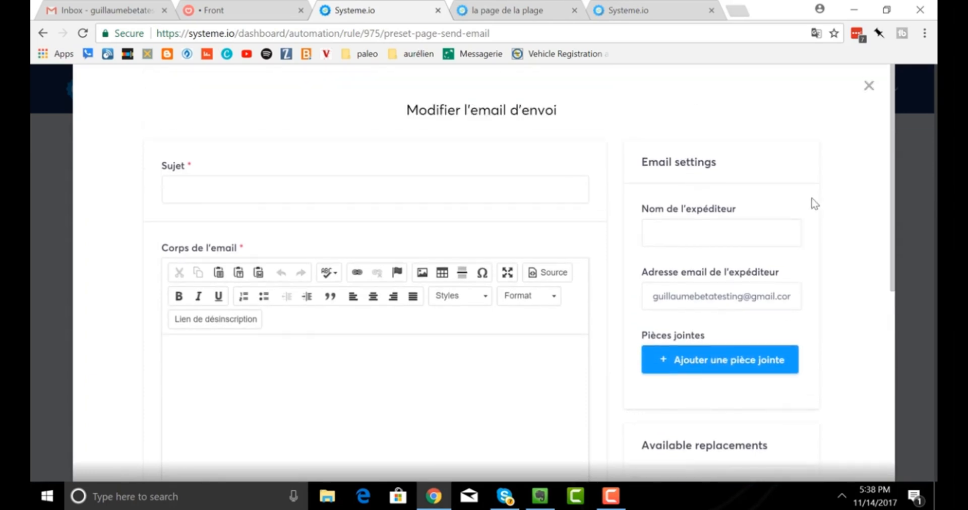
left_click(868, 87)
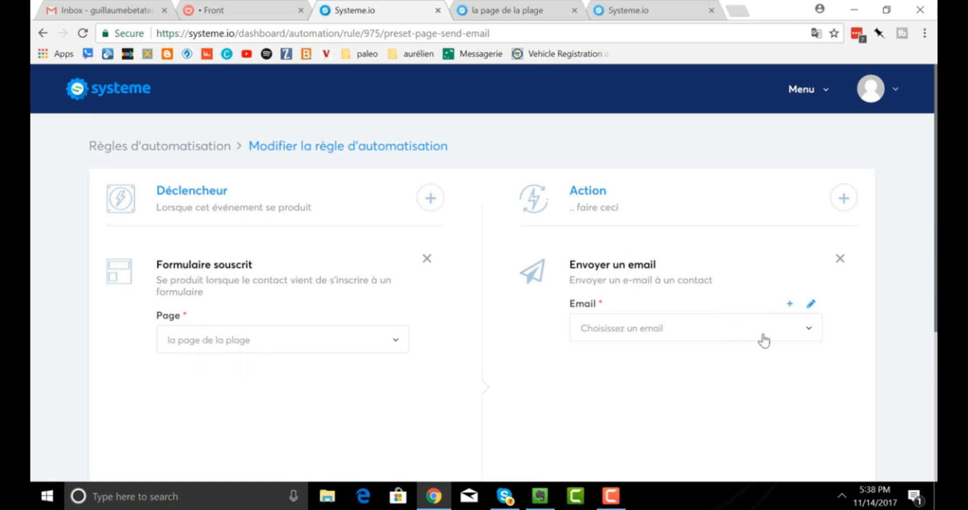
Choose the 'Voici ton cadeau !' email and save the automation rule.
left_click(808, 334)
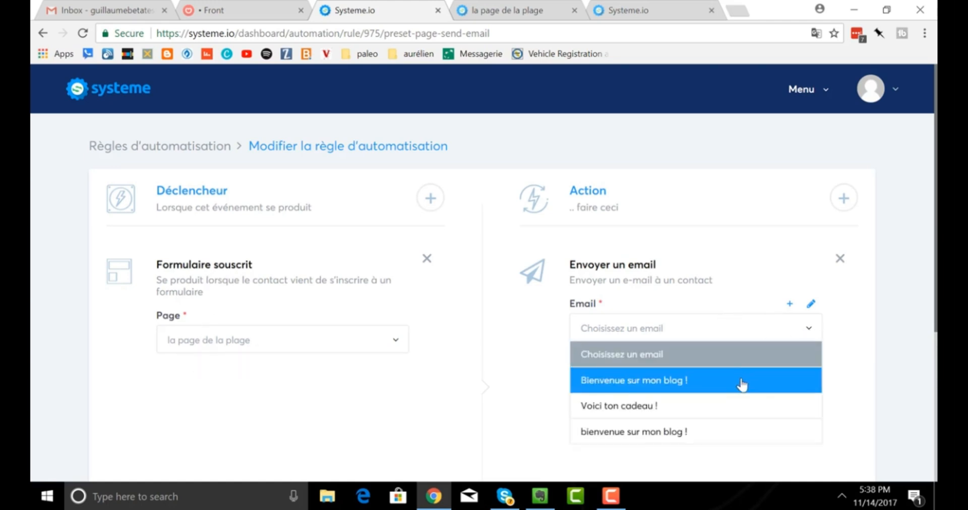
left_click(738, 410)
scroll(711, 307, "down", 5)
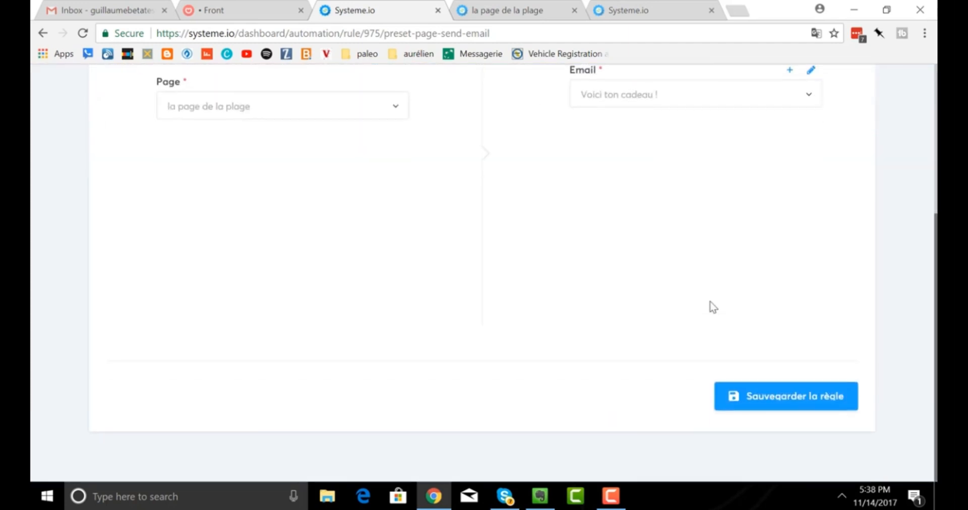
left_click(764, 411)
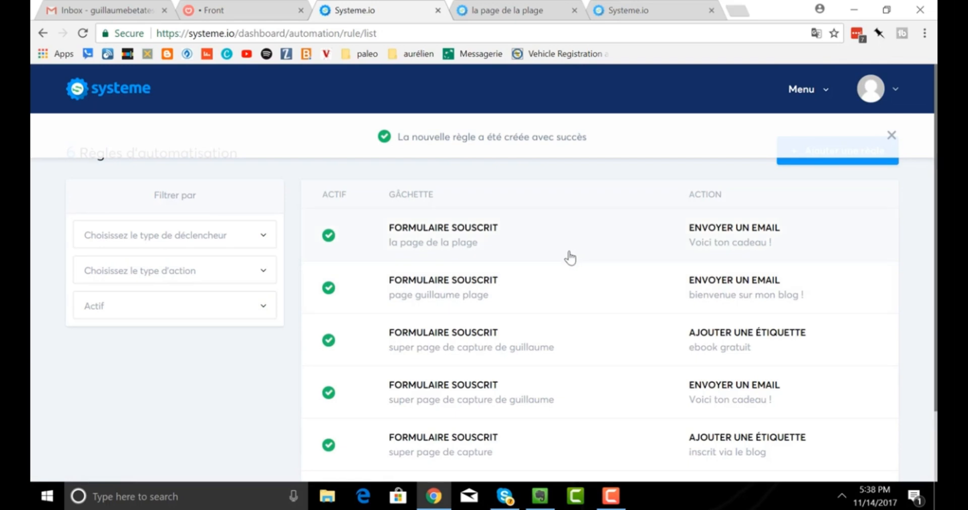
Open the published beach page from the capture pages list.
left_click(804, 93)
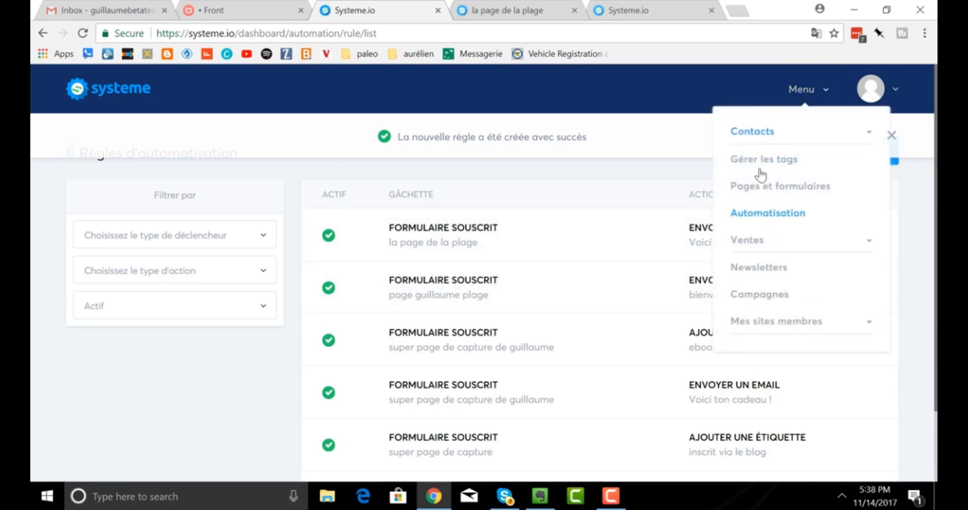
left_click(762, 189)
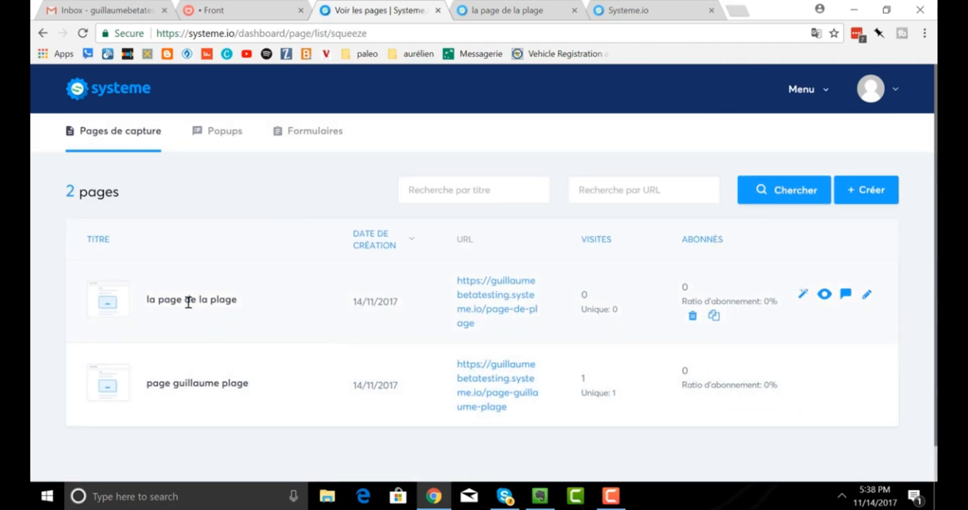
left_click(470, 298)
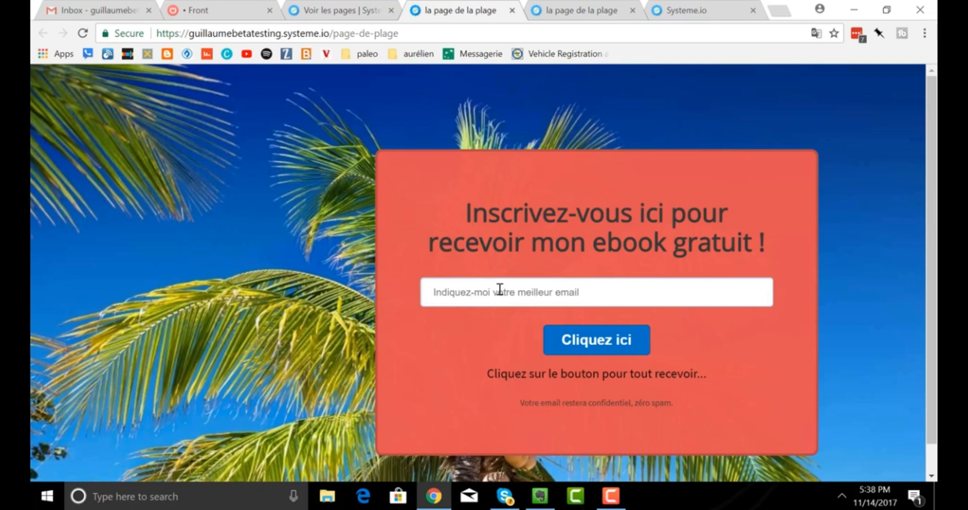
Enter a test email address in the signup form and submit it with Cliquez ici.
left_click(500, 289)
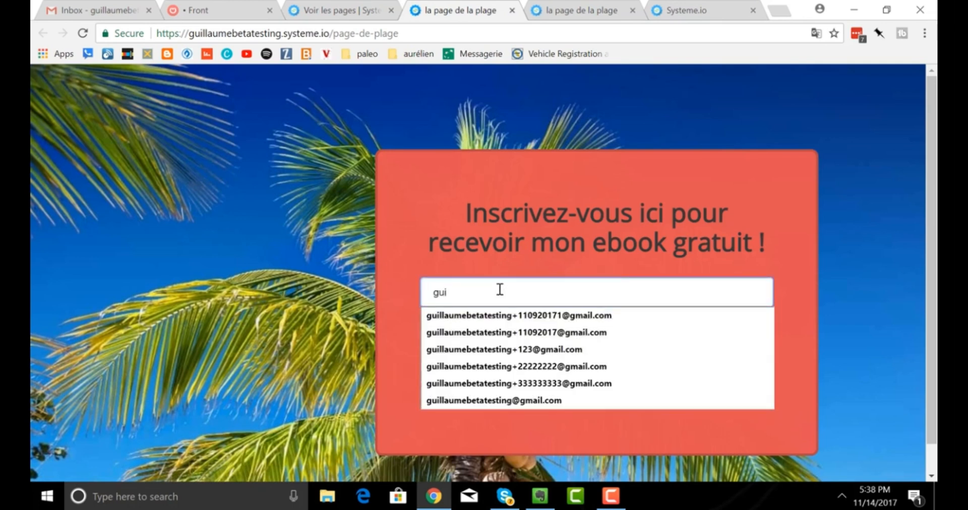
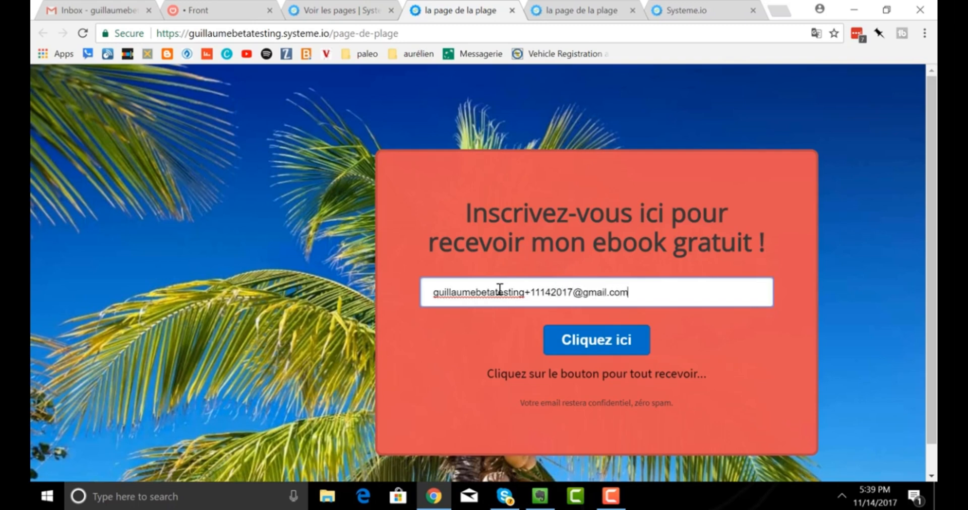
left_click(584, 344)
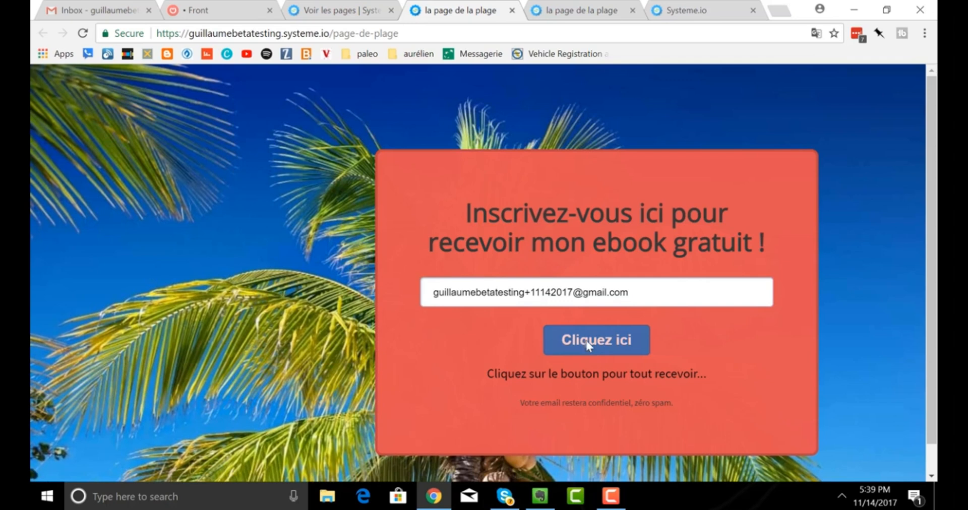
left_click(586, 340)
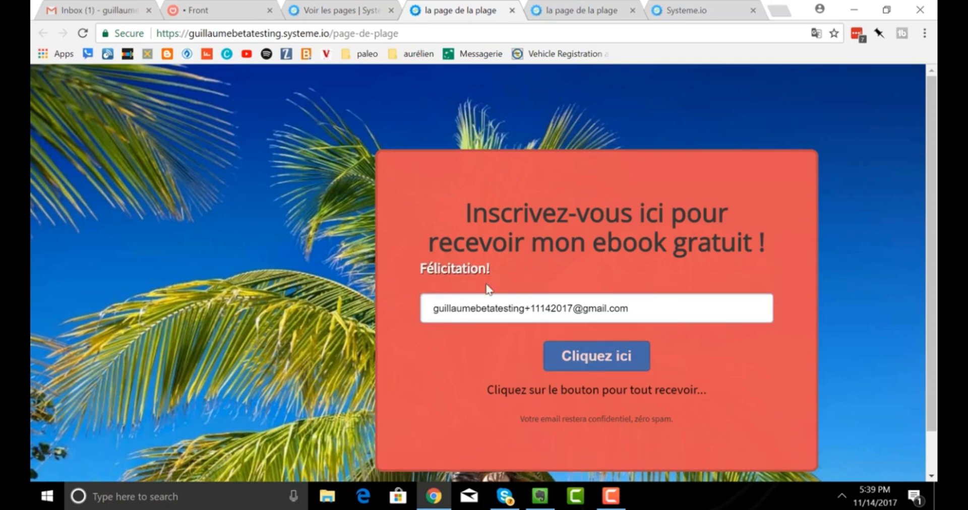
left_click(110, 15)
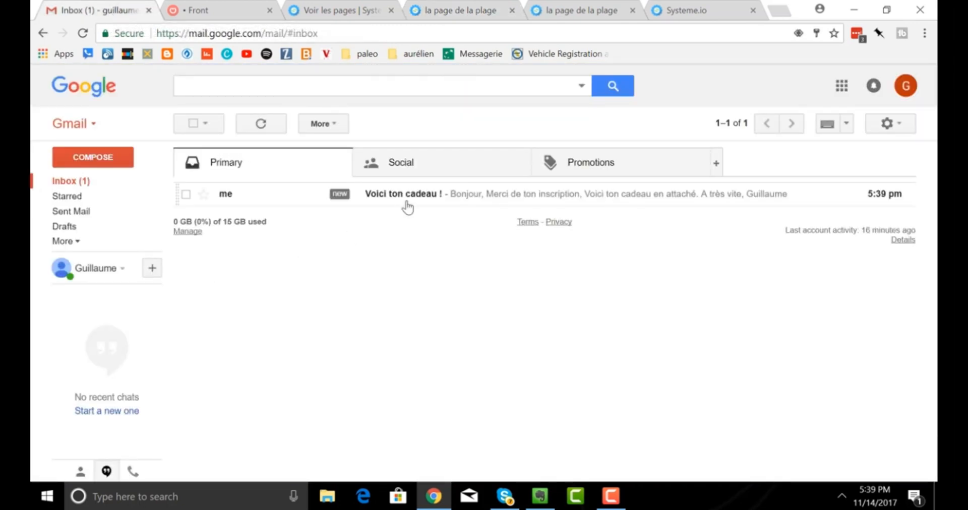
Read the 'Voici ton cadeau !' email in Gmail, then go back to the Systeme.io pages tab.
left_click(407, 194)
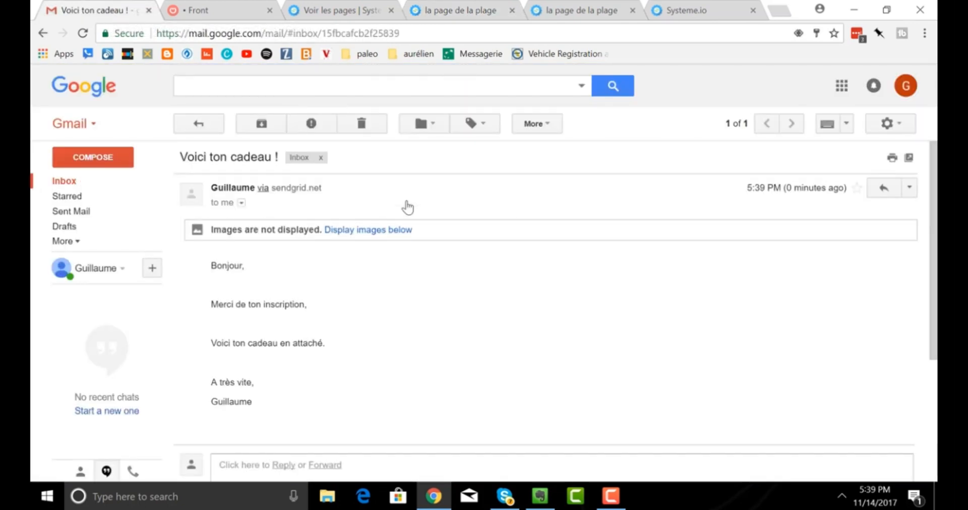
scroll(452, 199, "down", 5)
scroll(458, 201, "up", 3)
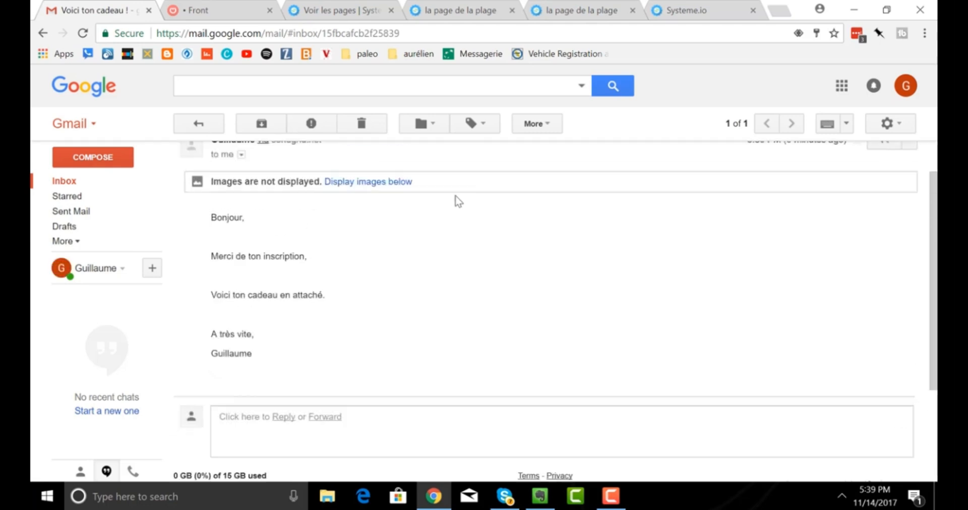
scroll(458, 201, "up", 1)
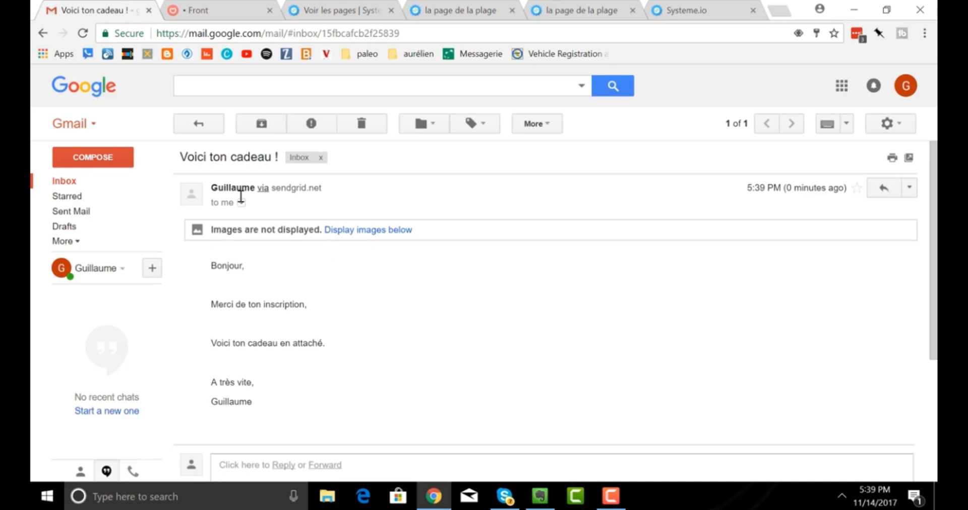
left_click(333, 14)
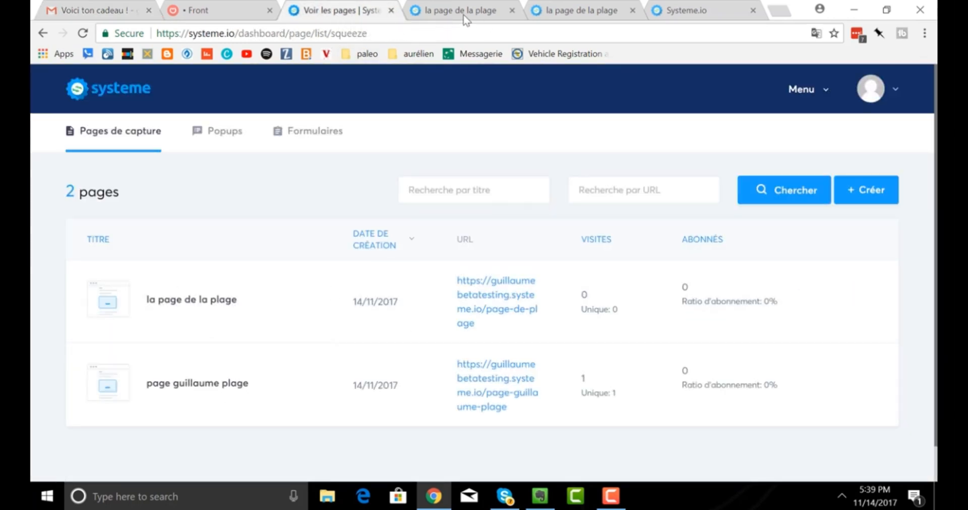
Close the duplicate beach page tab and view the newest contact captured by 'la page de la plage' in All Contacts.
left_click(513, 11)
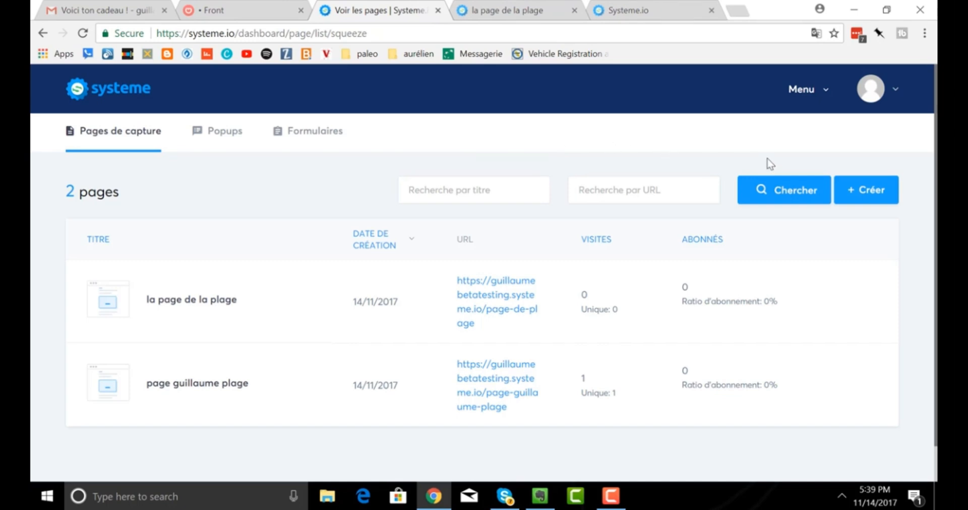
left_click(811, 97)
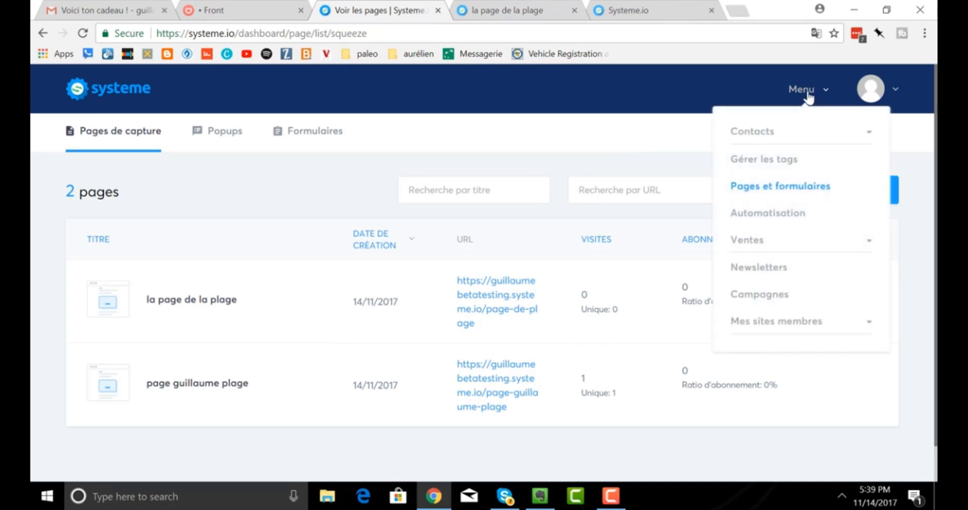
left_click(770, 139)
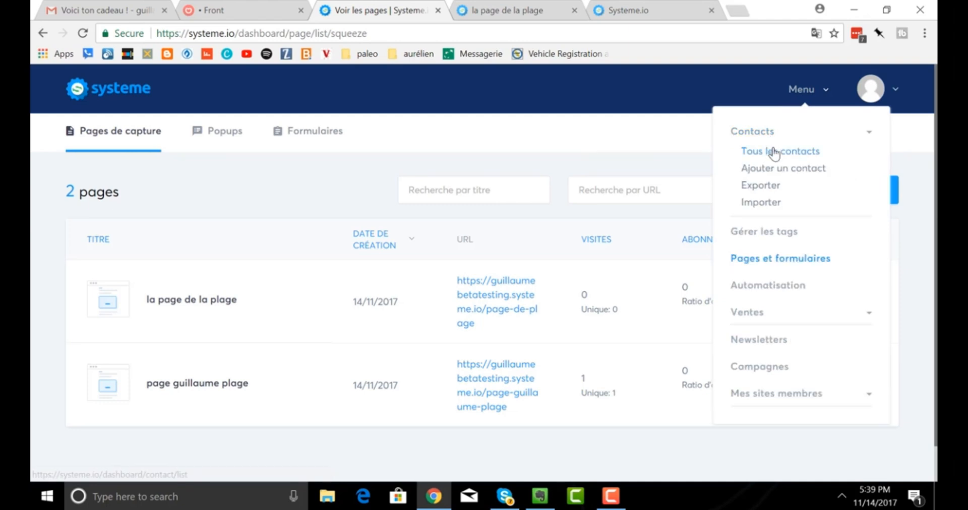
left_click(772, 150)
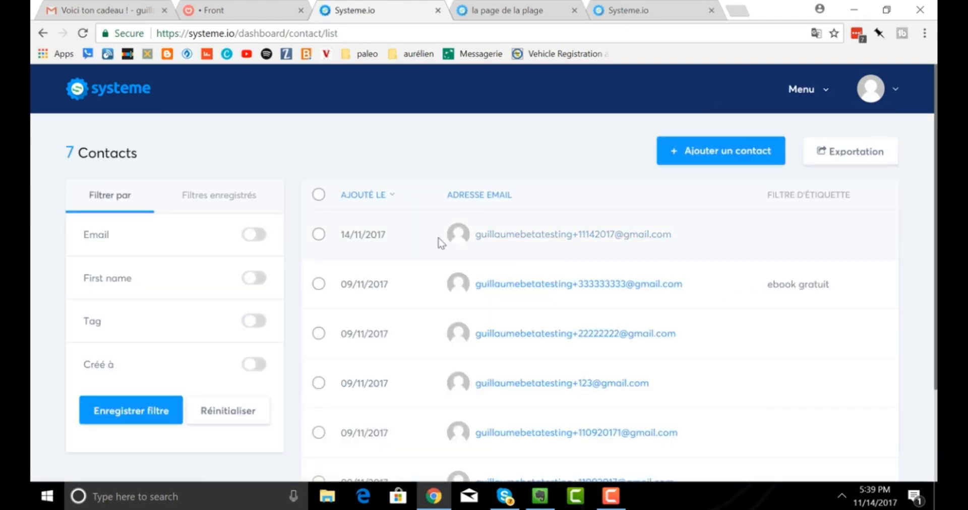
left_click(319, 235)
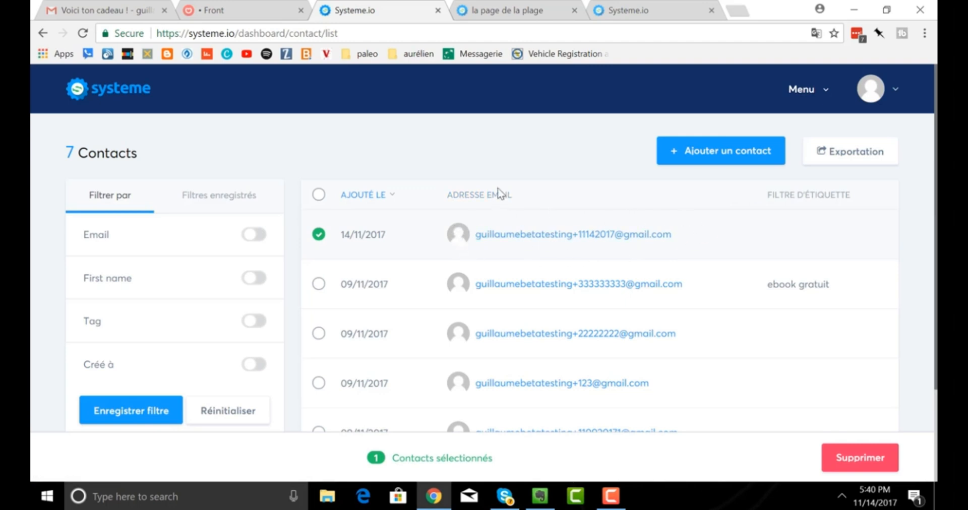
left_click(544, 243)
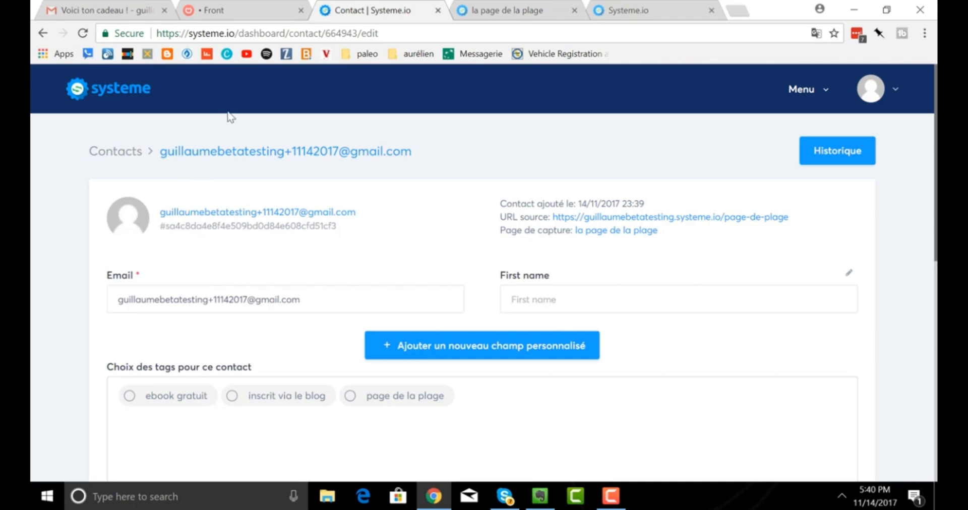
Switch back to the live 'la page de la plage' capture page with its red signup form.
left_click(483, 10)
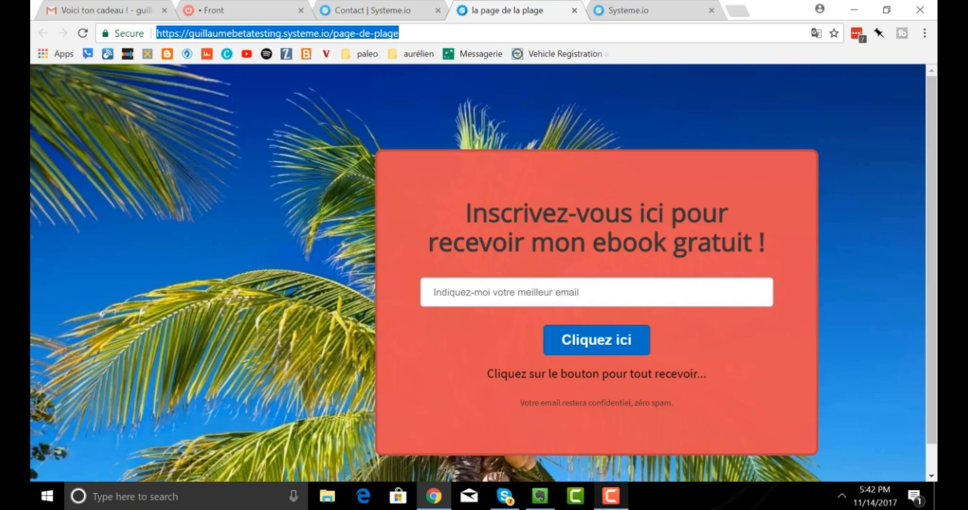
left_click(611, 496)
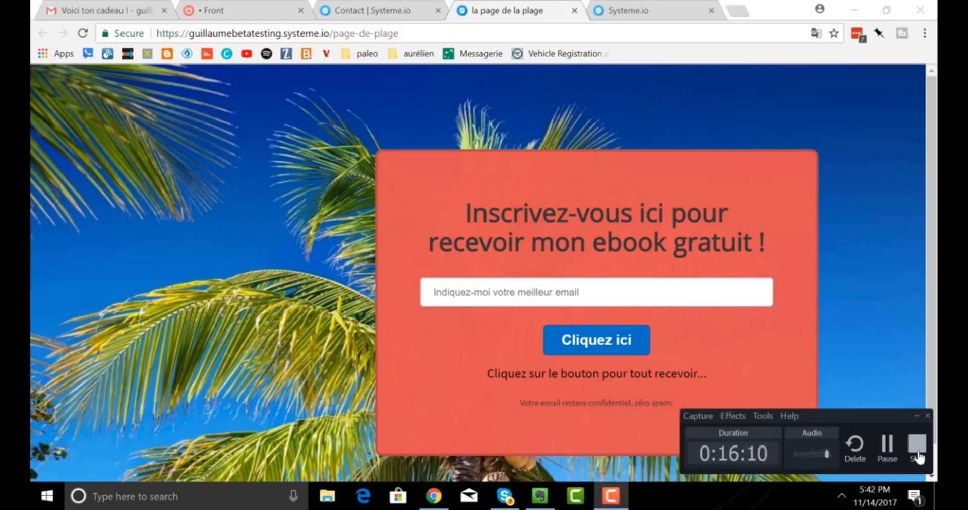